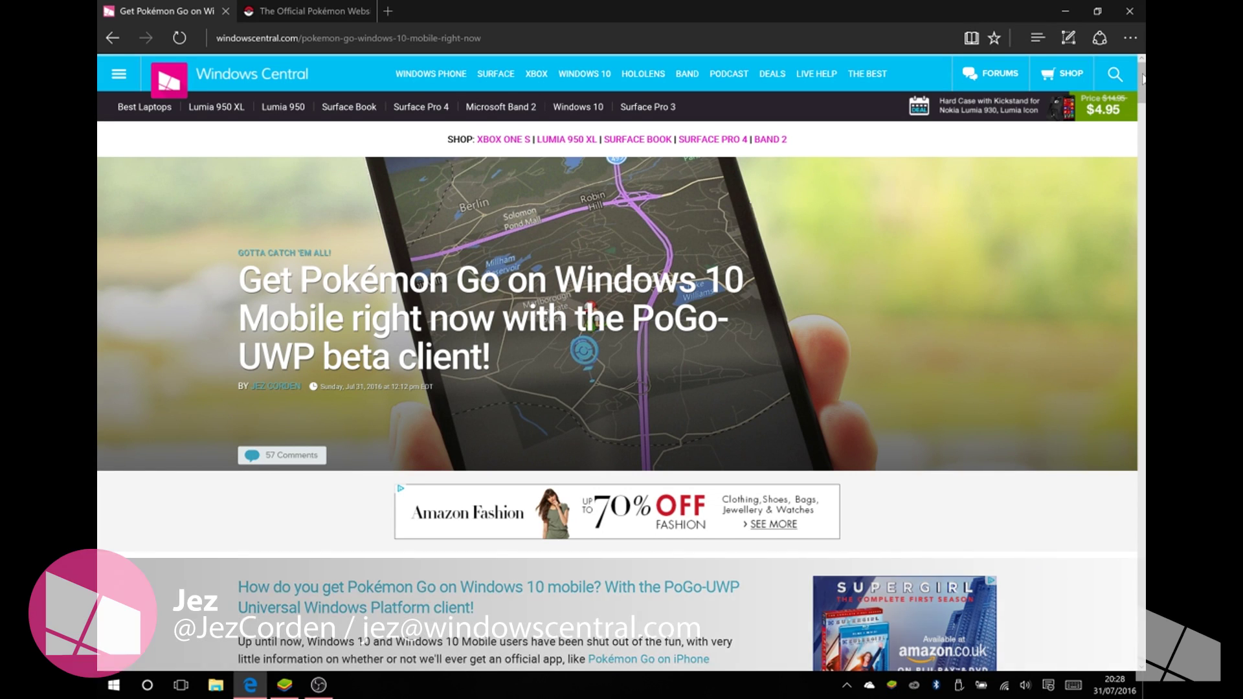
pyautogui.scroll(-5, 1135, 107)
pyautogui.scroll(-1, 691, 328)
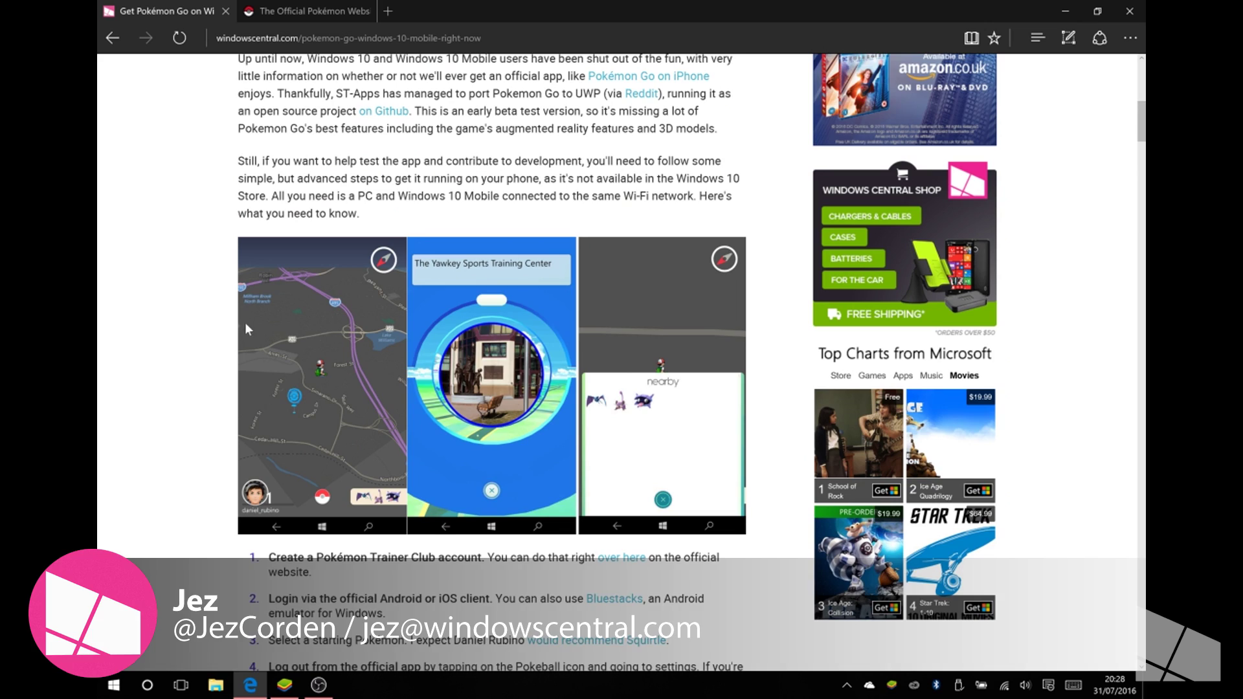
pyautogui.scroll(-3, 218, 329)
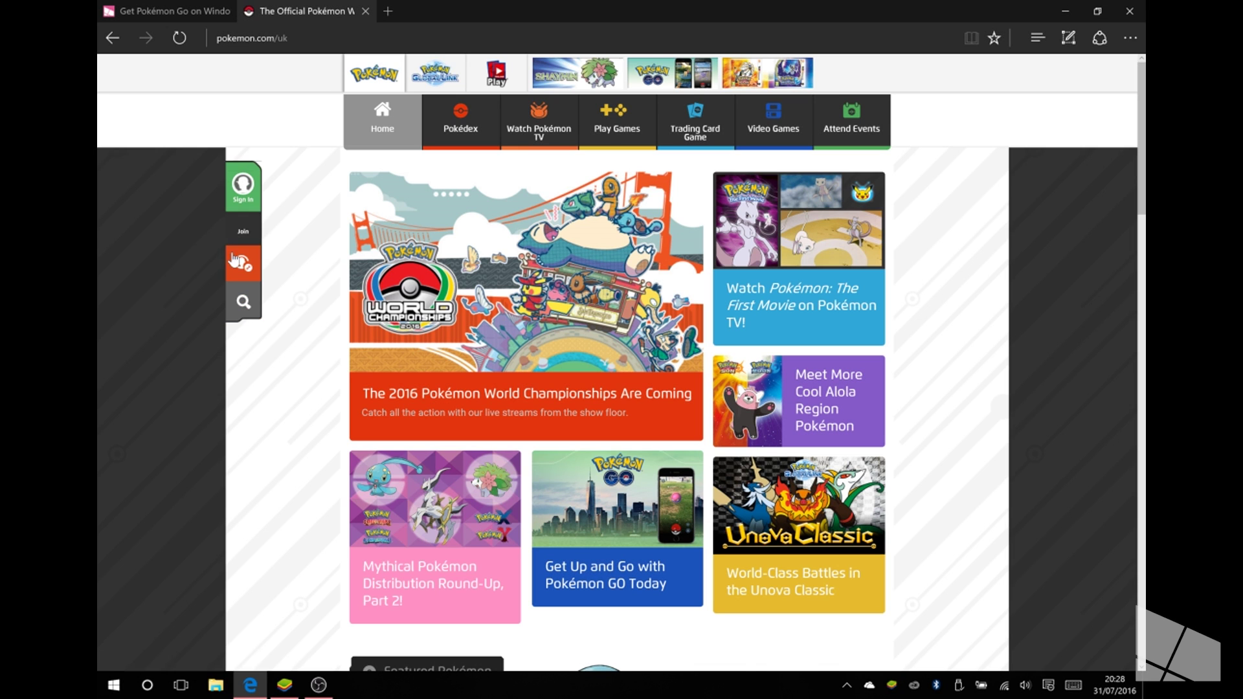
# - Sign in to the trainer account on pokemon.com and open its Pokémon GO Settings page
pyautogui.click(241, 198)
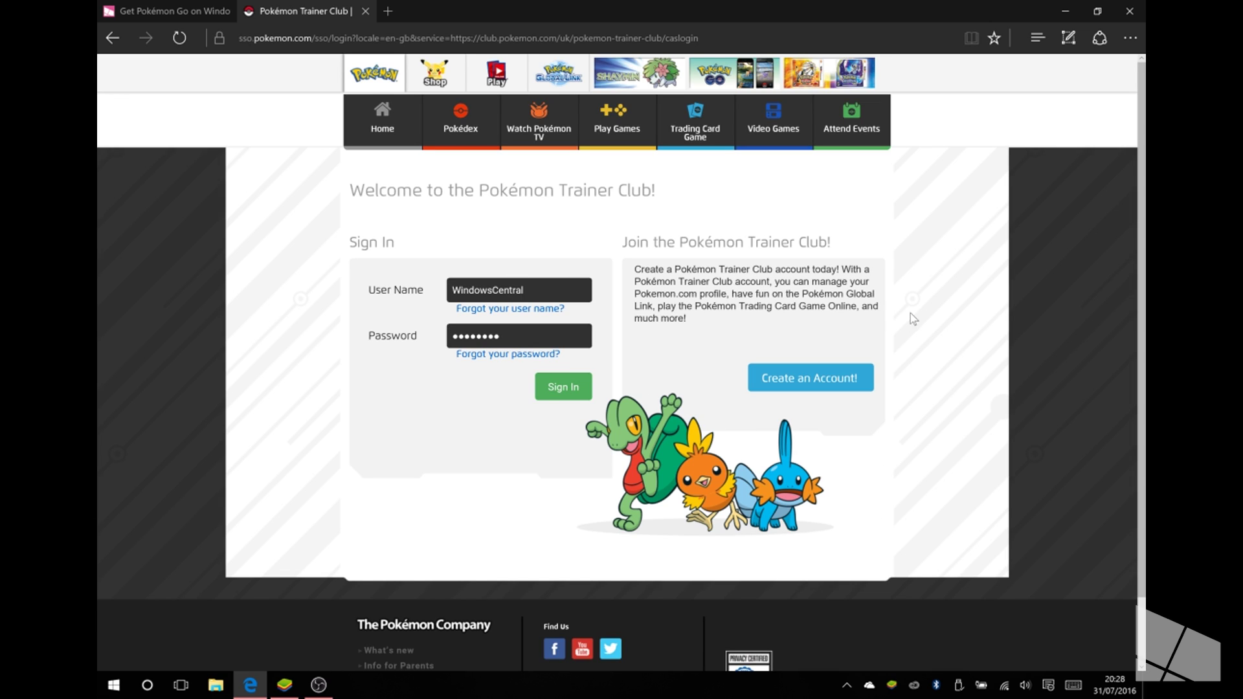
pyautogui.click(558, 391)
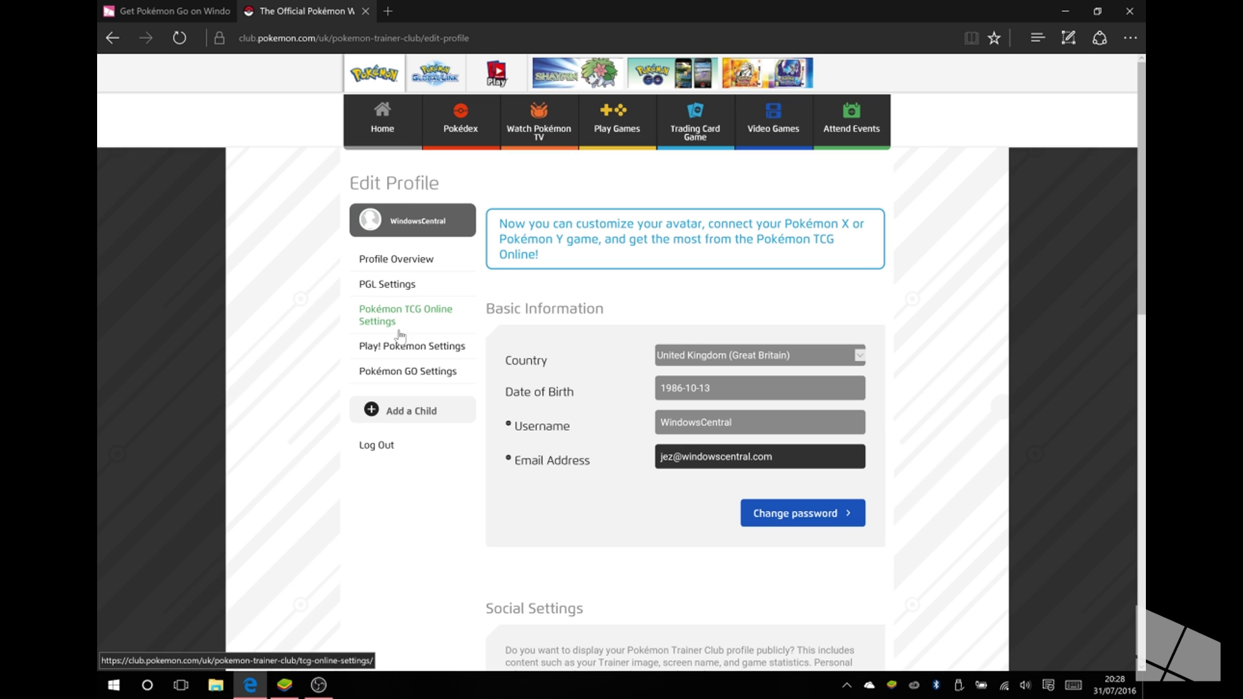
pyautogui.click(401, 375)
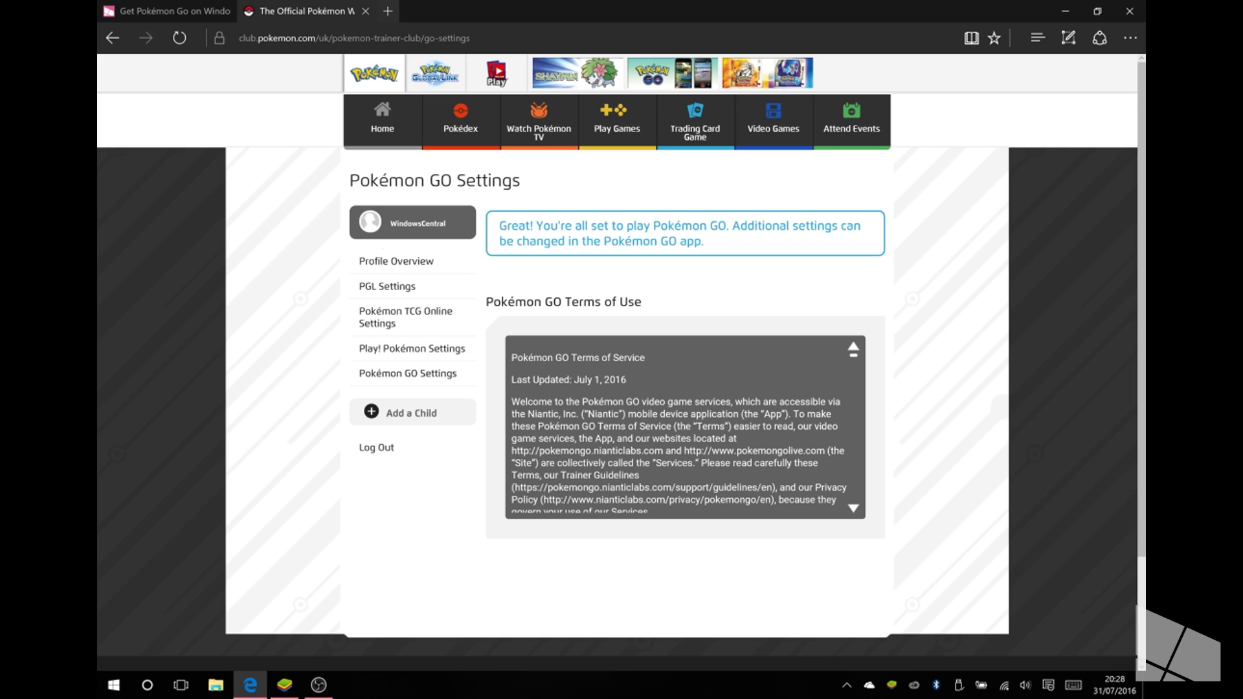
pyautogui.click(388, 39)
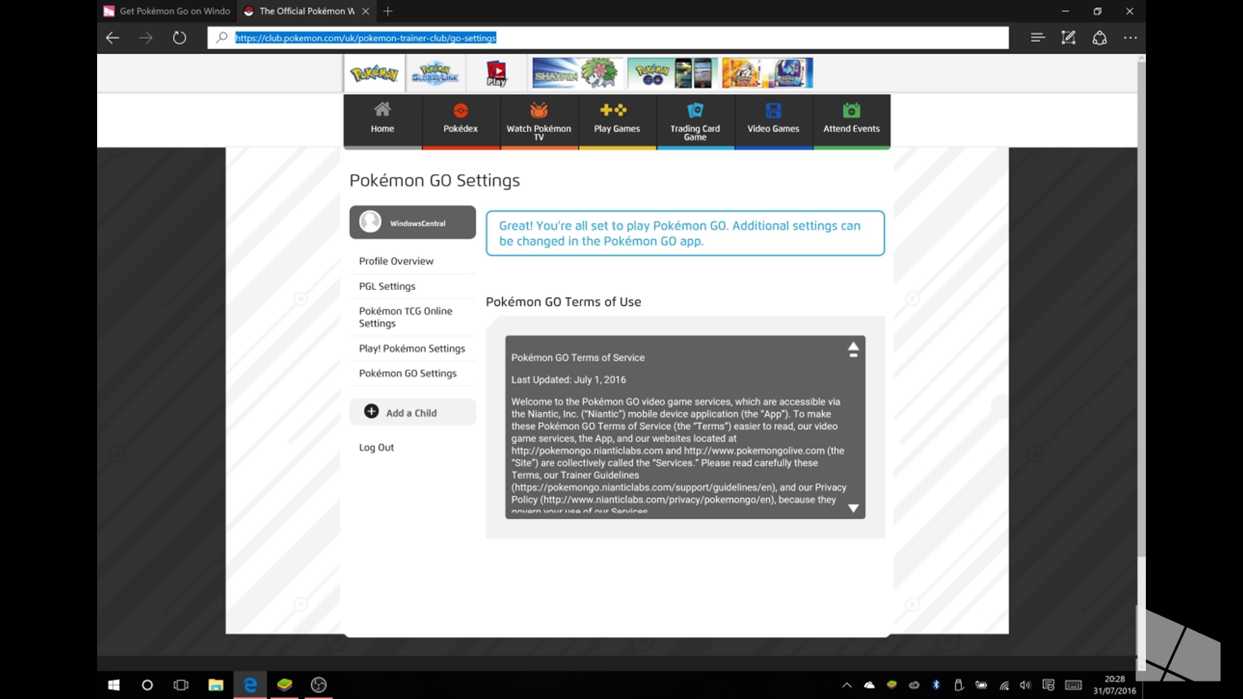
pyautogui.write('bluestacks')
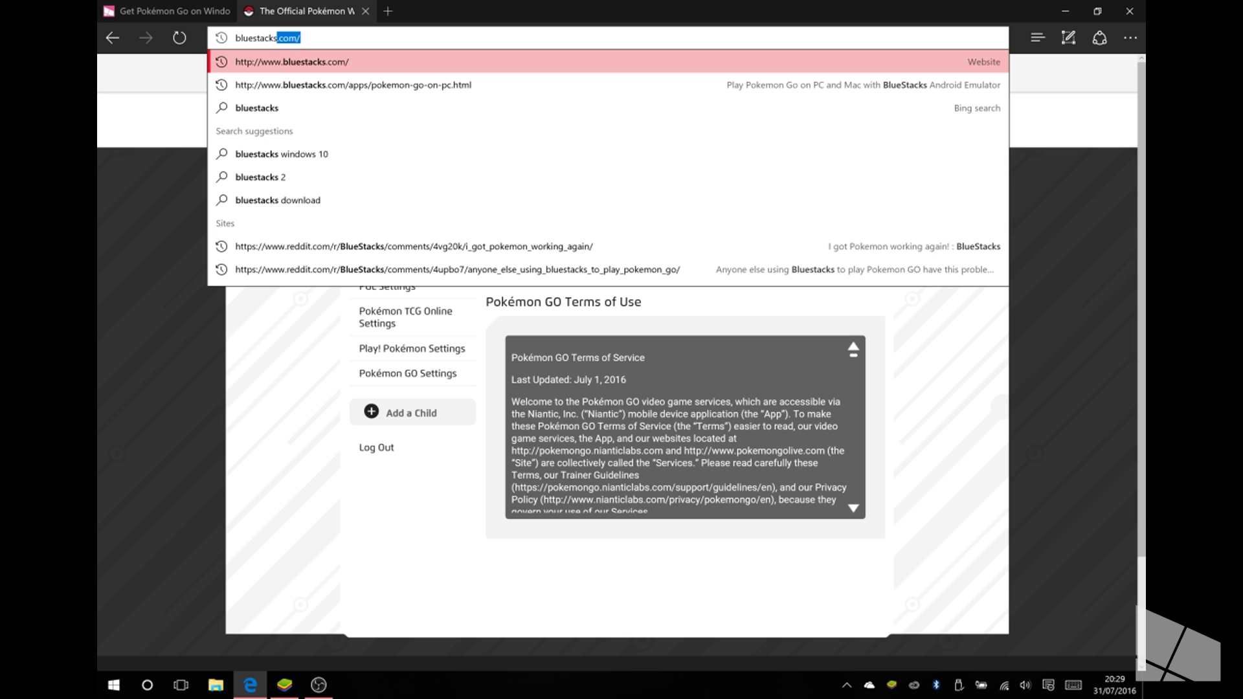
# - Load bluestacks.com in Edge from the typed 'bluestacks' address
pyautogui.press('Return')
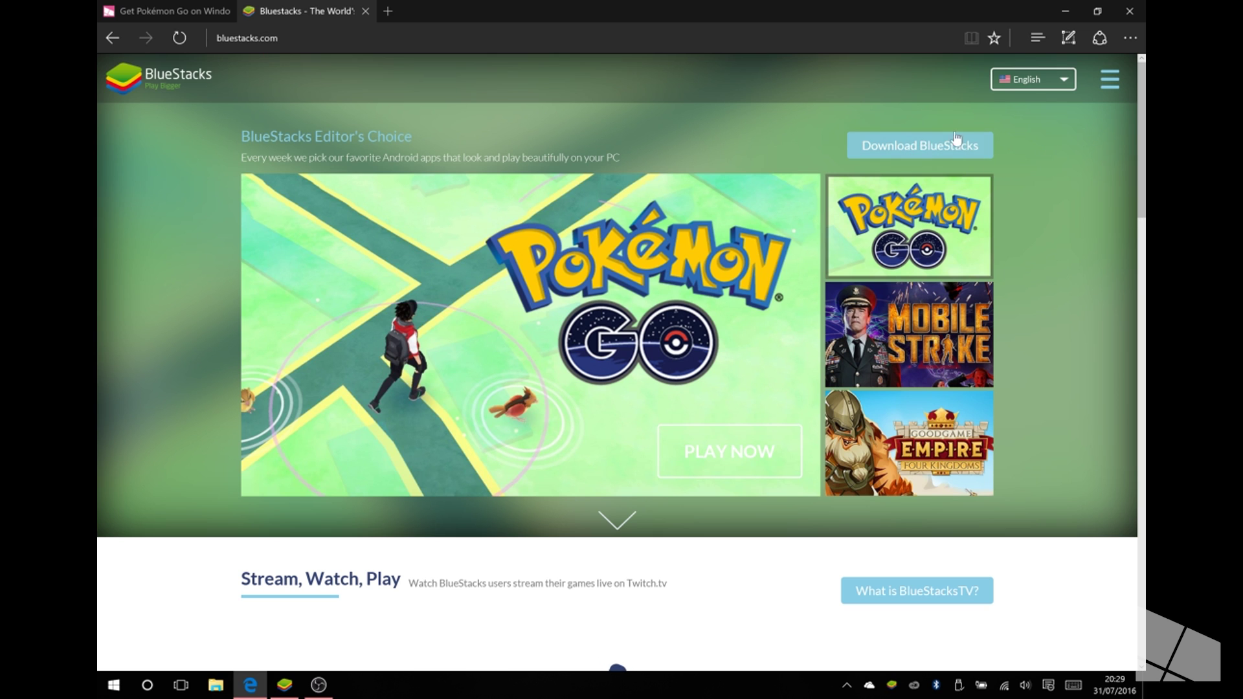
# - Minimize Edge, reposition BlueStacks and finish its one-time setup to reach the app home
pyautogui.click(1060, 10)
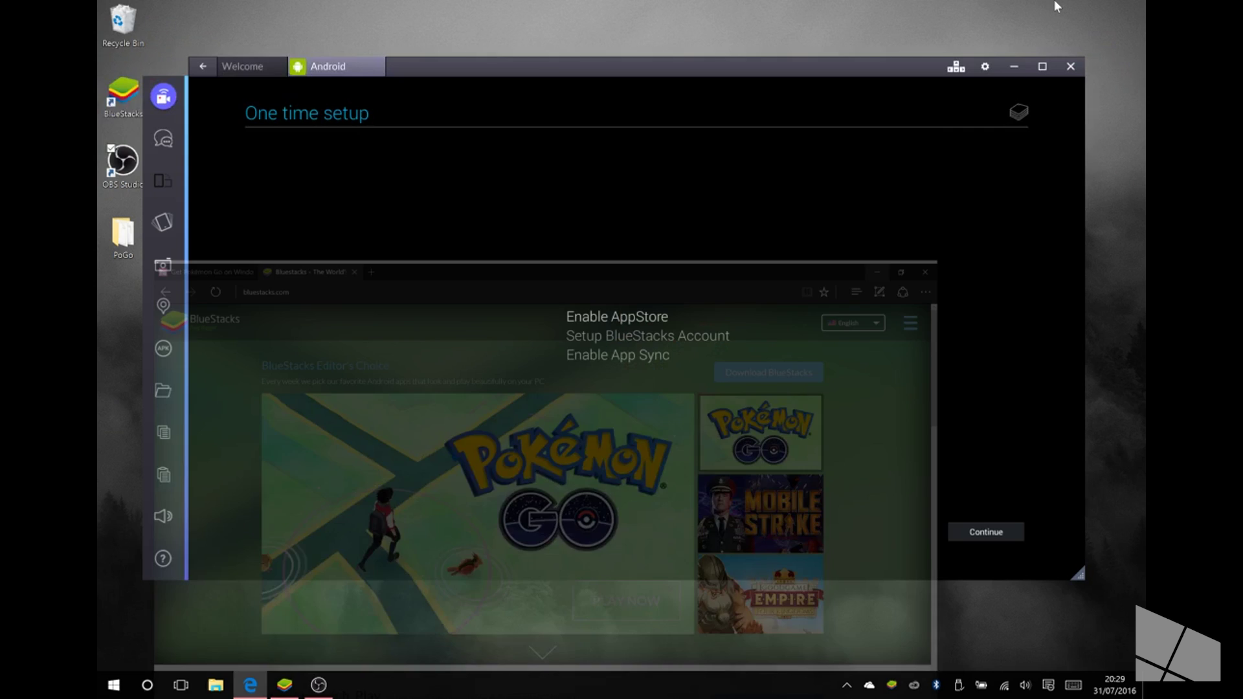
pyautogui.moveTo(467, 65); pyautogui.dragTo(489, 62)
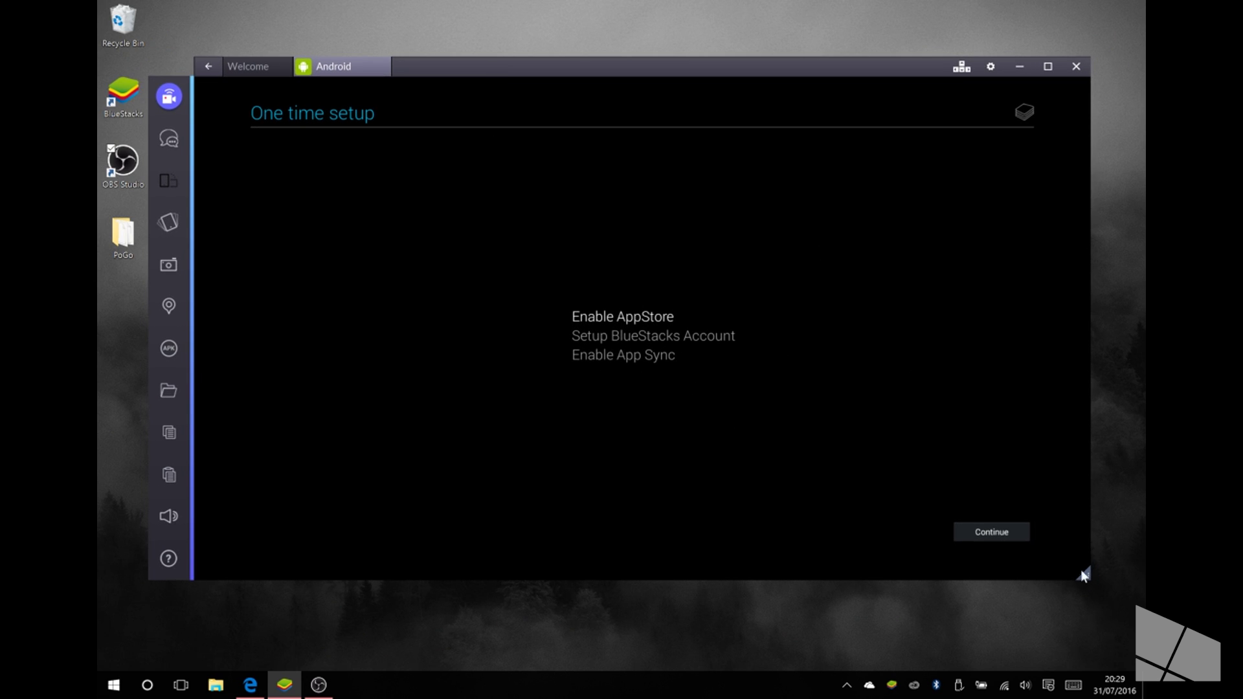
pyautogui.click(983, 531)
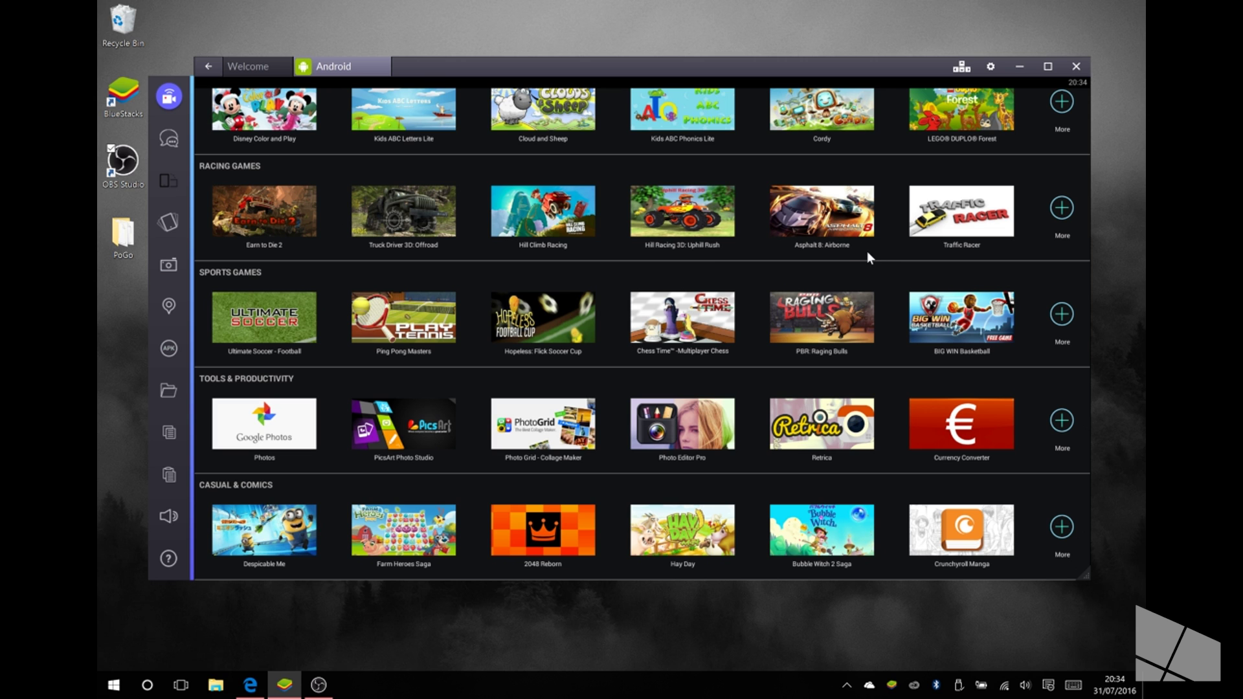
pyautogui.scroll(3, 868, 252)
pyautogui.scroll(3, 868, 251)
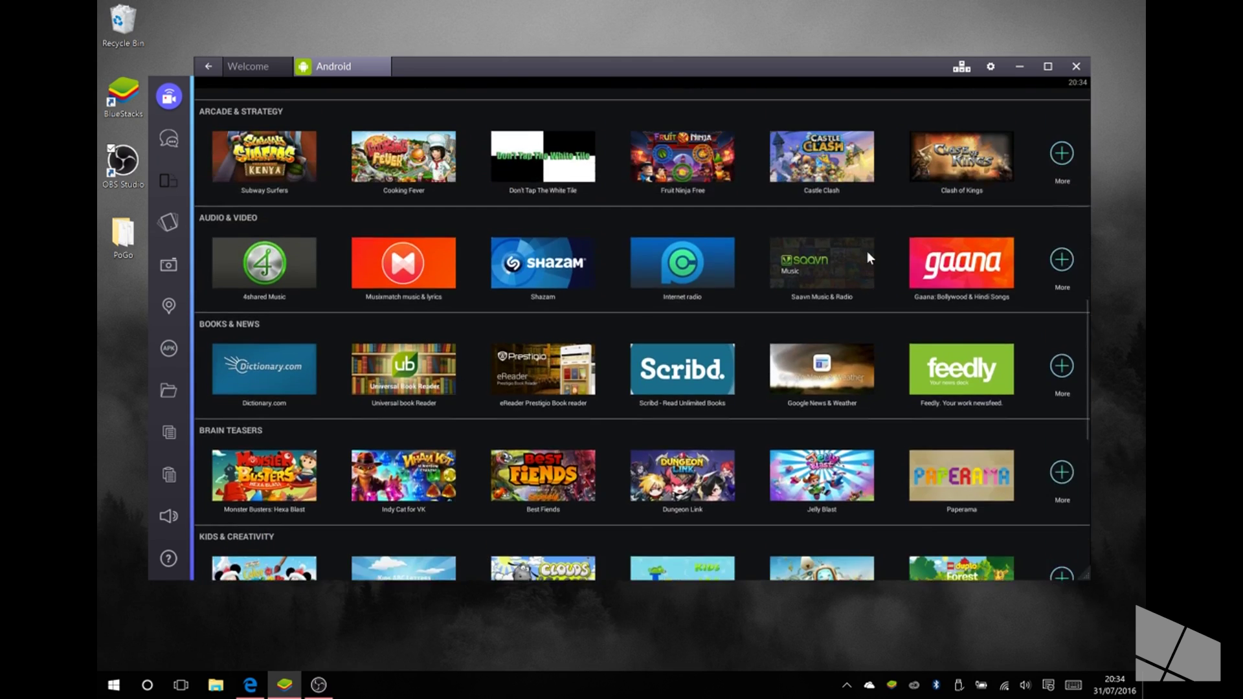
pyautogui.scroll(3, 868, 251)
pyautogui.scroll(3, 867, 251)
pyautogui.scroll(2, 868, 251)
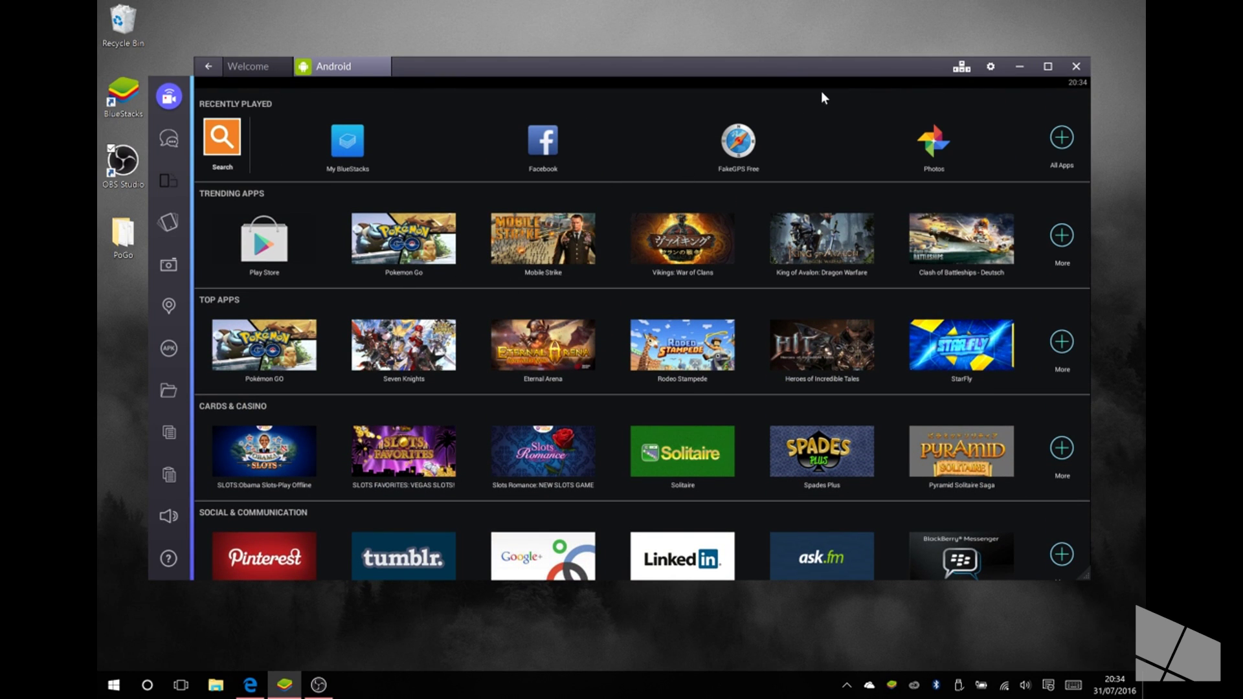
pyautogui.click(741, 141)
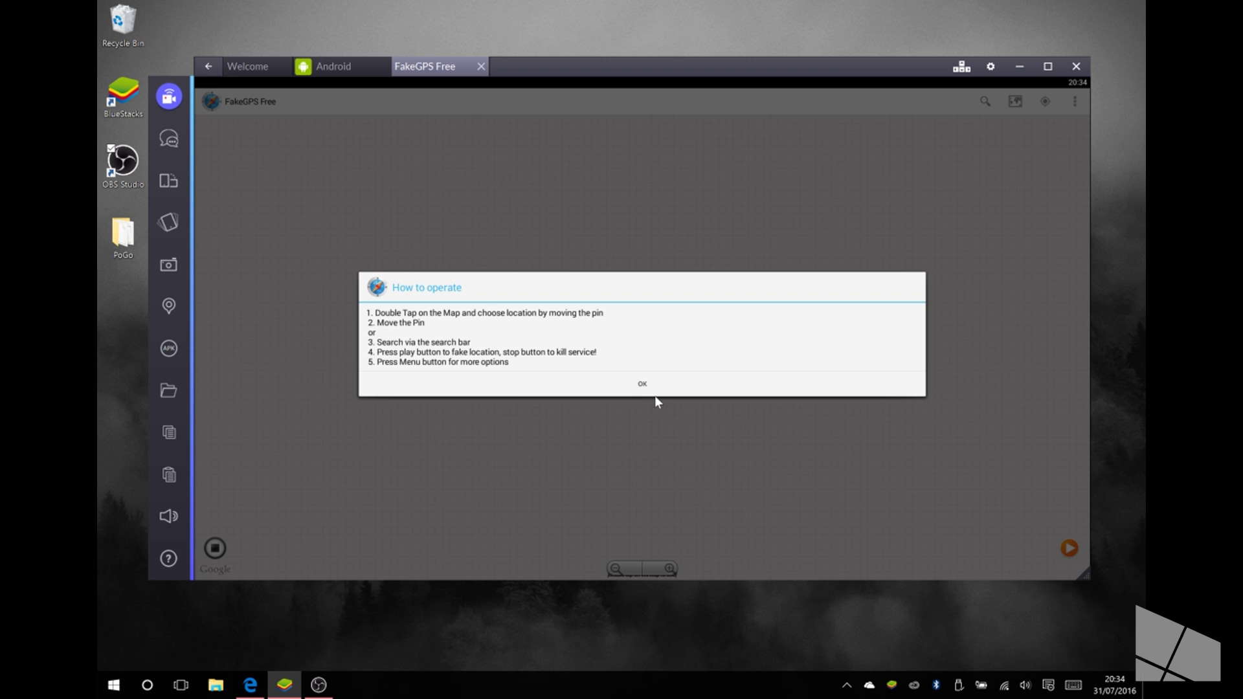
# - Accept FakeGPS Free's prompts and spoof the location near 120 Southampton Row, London
pyautogui.click(642, 386)
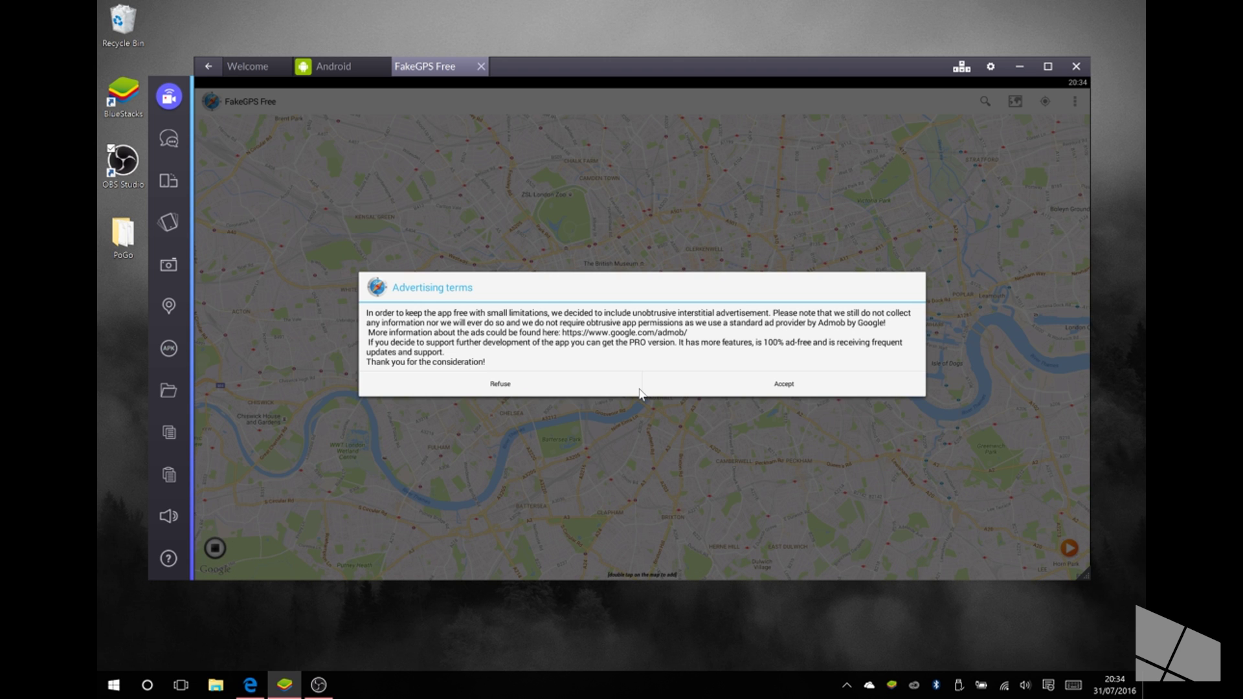
pyautogui.click(687, 394)
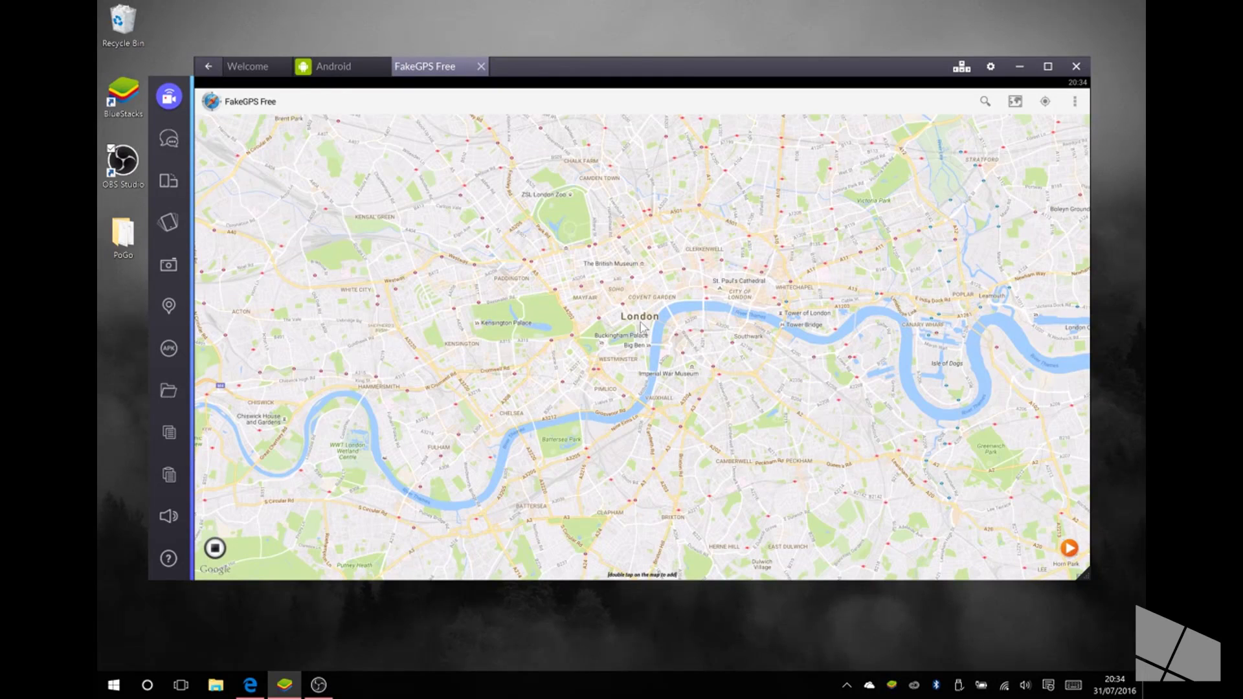
pyautogui.moveTo(622, 322)
pyautogui.mouseDown()
pyautogui.moveTo(637, 347)
pyautogui.moveTo(612, 501)
pyautogui.mouseUp()
pyautogui.click(664, 408)
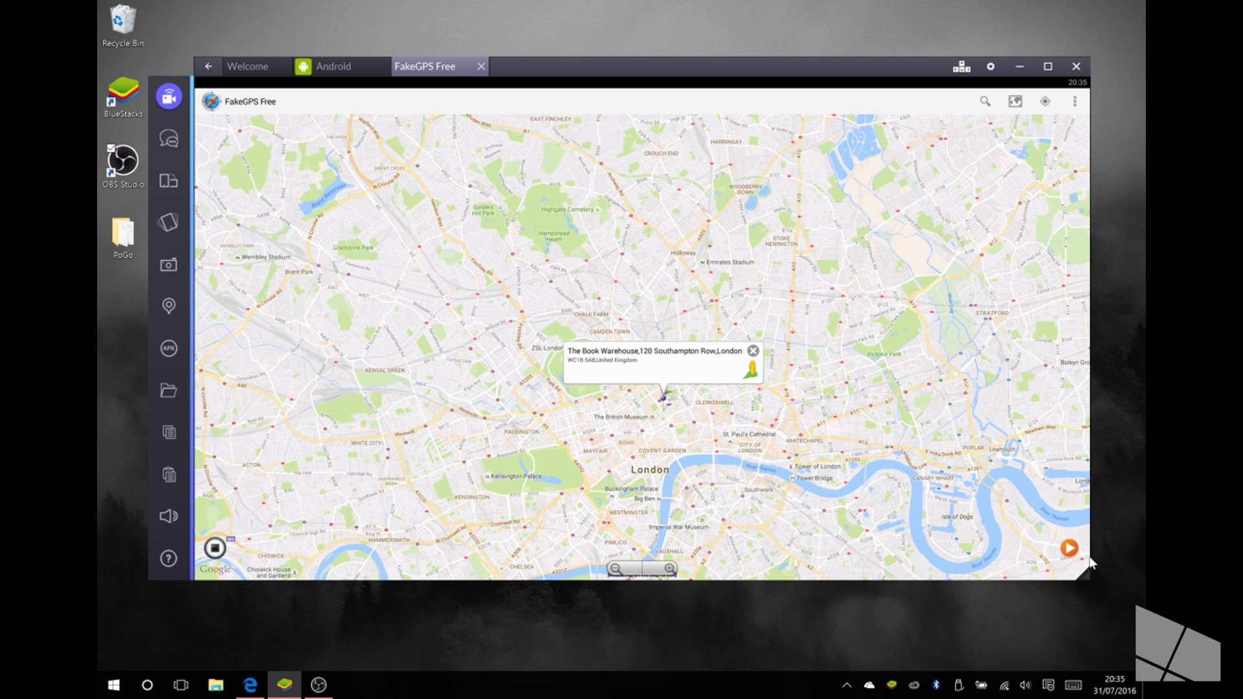
pyautogui.click(1069, 549)
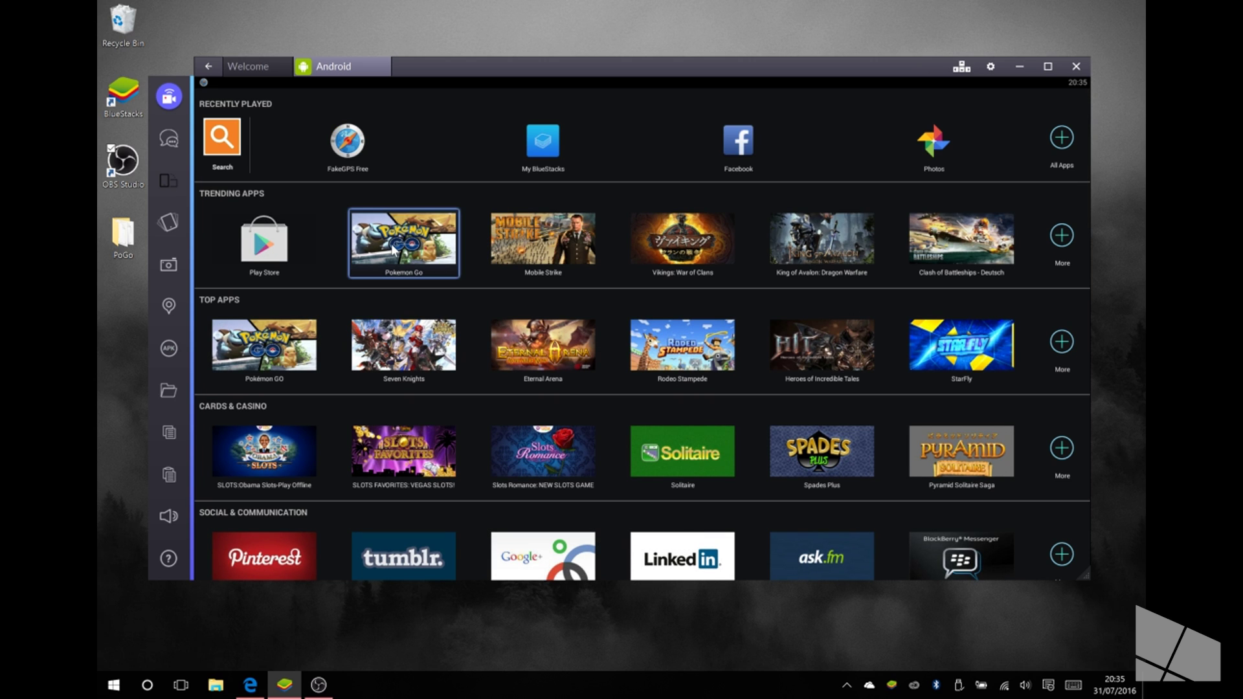
# - Launch Pokémon GO and submit a 1990s birth year
pyautogui.click(394, 251)
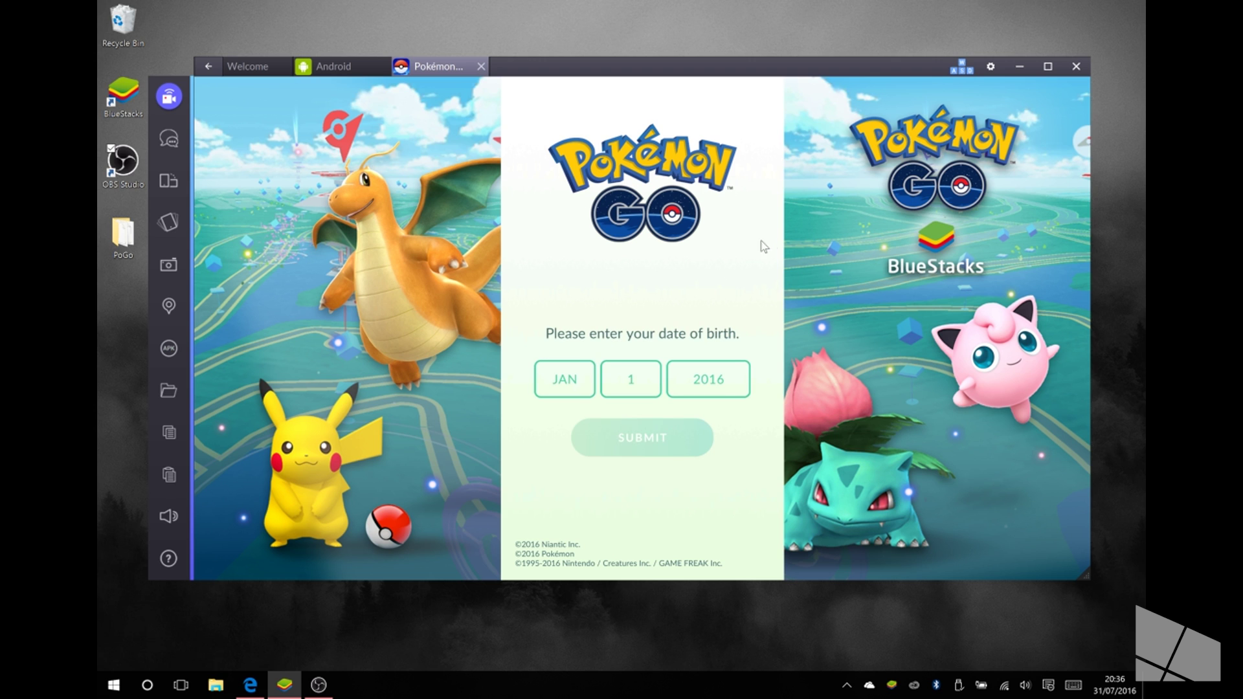
pyautogui.click(729, 375)
pyautogui.scroll(-5, 748, 248)
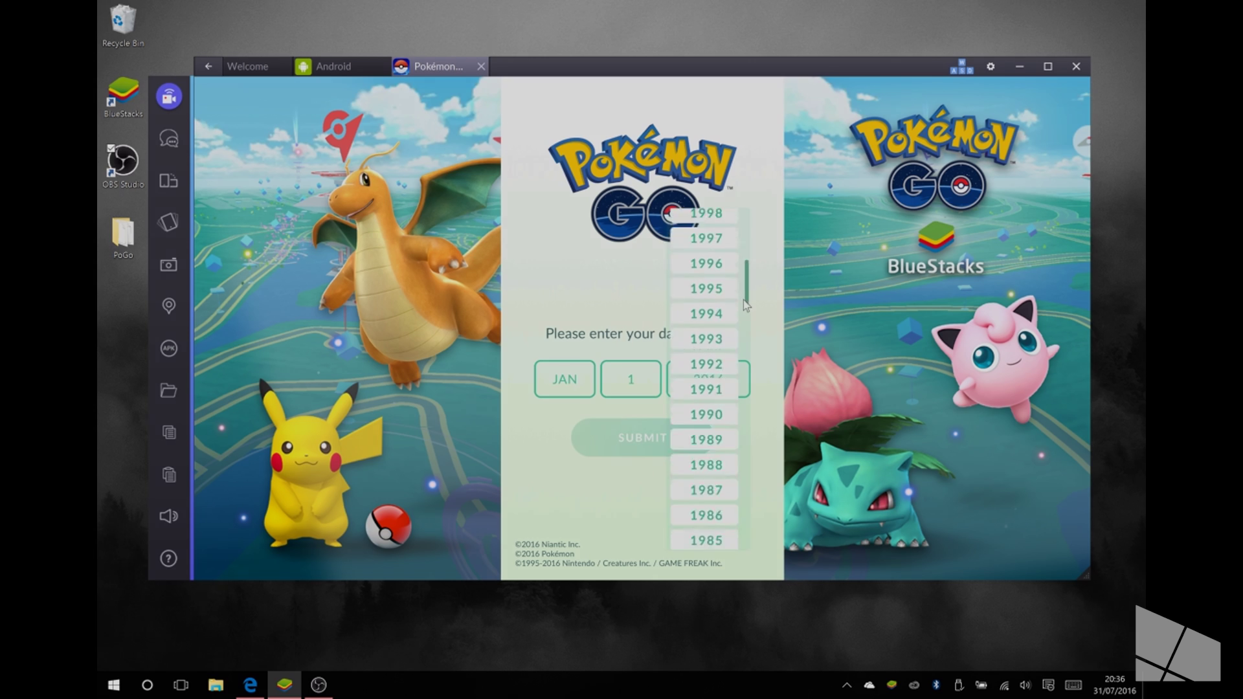
pyautogui.click(704, 437)
pyautogui.click(652, 437)
# - Sign in with the WindowsCentral Pokémon Trainer Club account
pyautogui.click(670, 424)
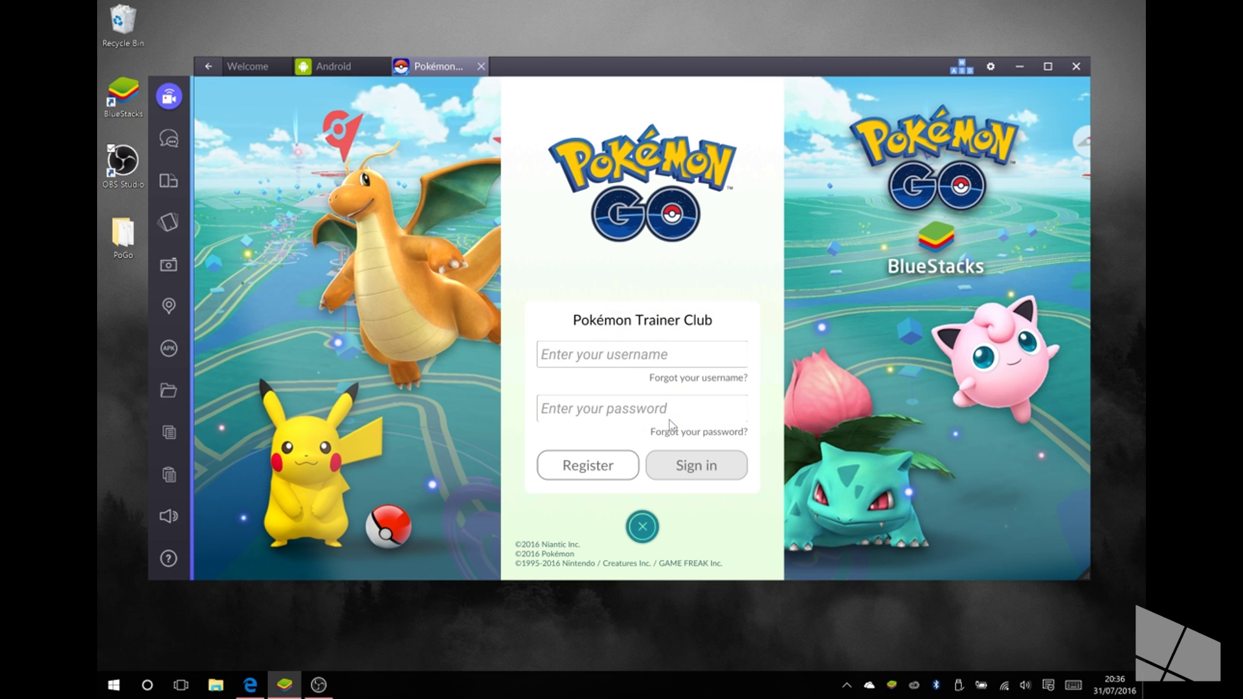
pyautogui.click(624, 363)
pyautogui.write('winc')
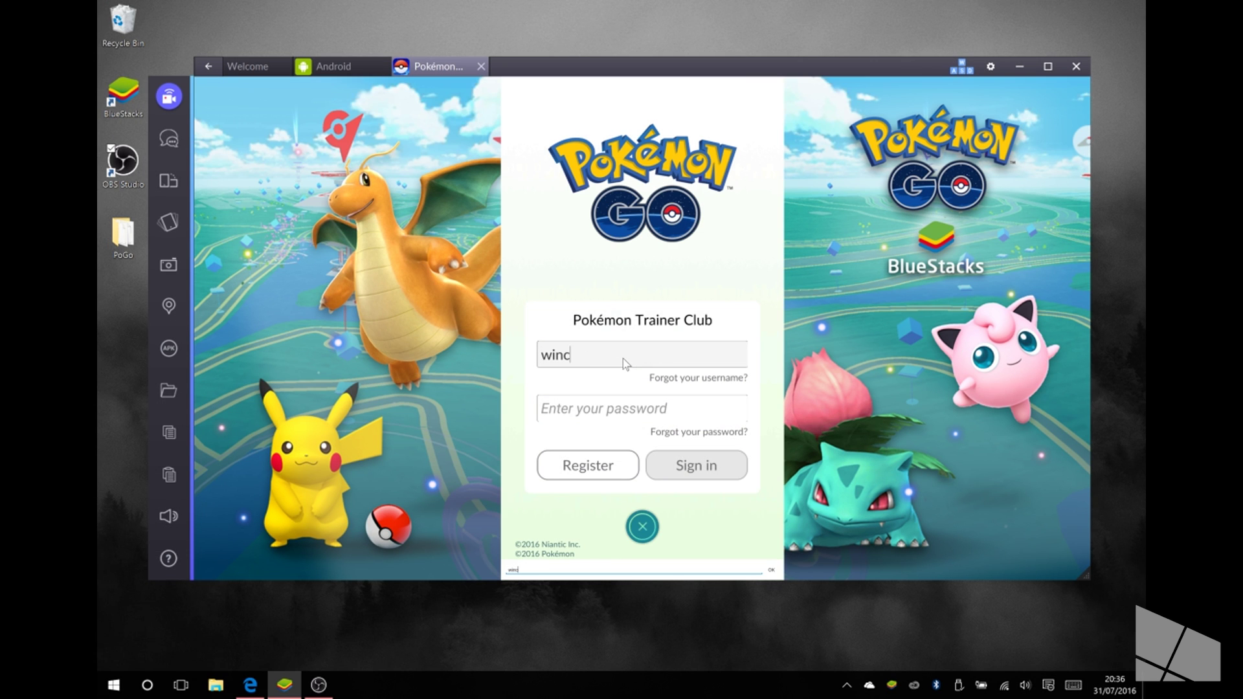
pyautogui.write('wscentral')
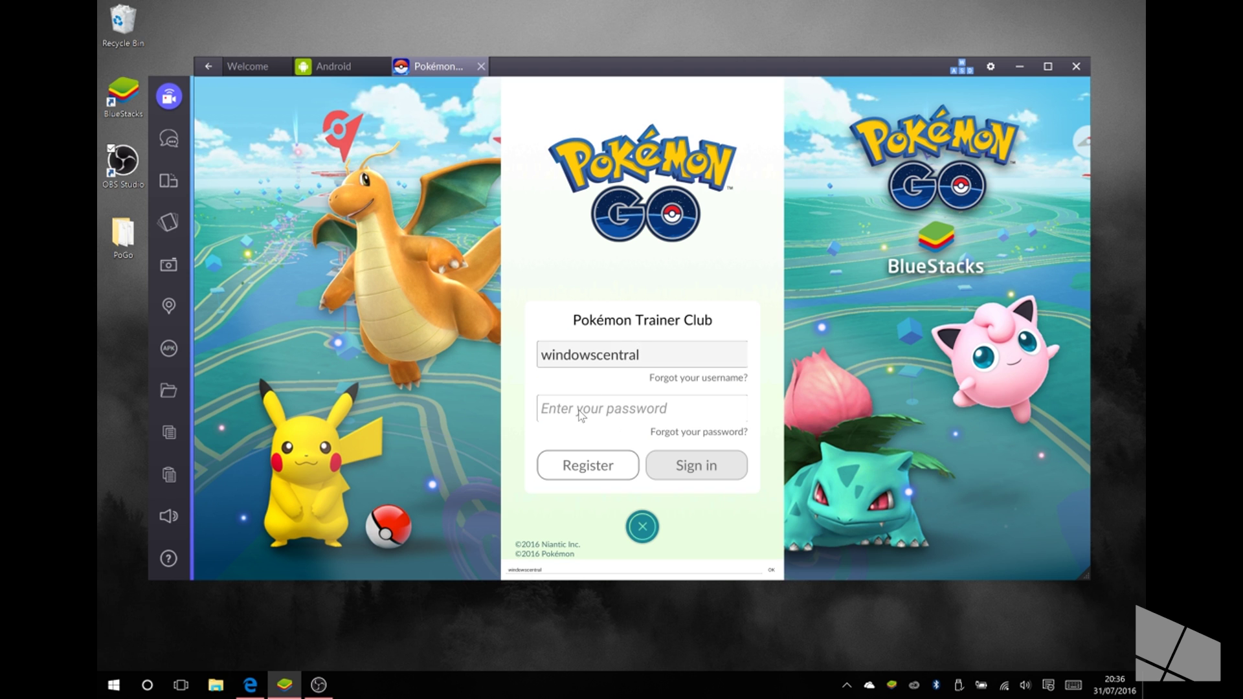
pyautogui.press('Return')
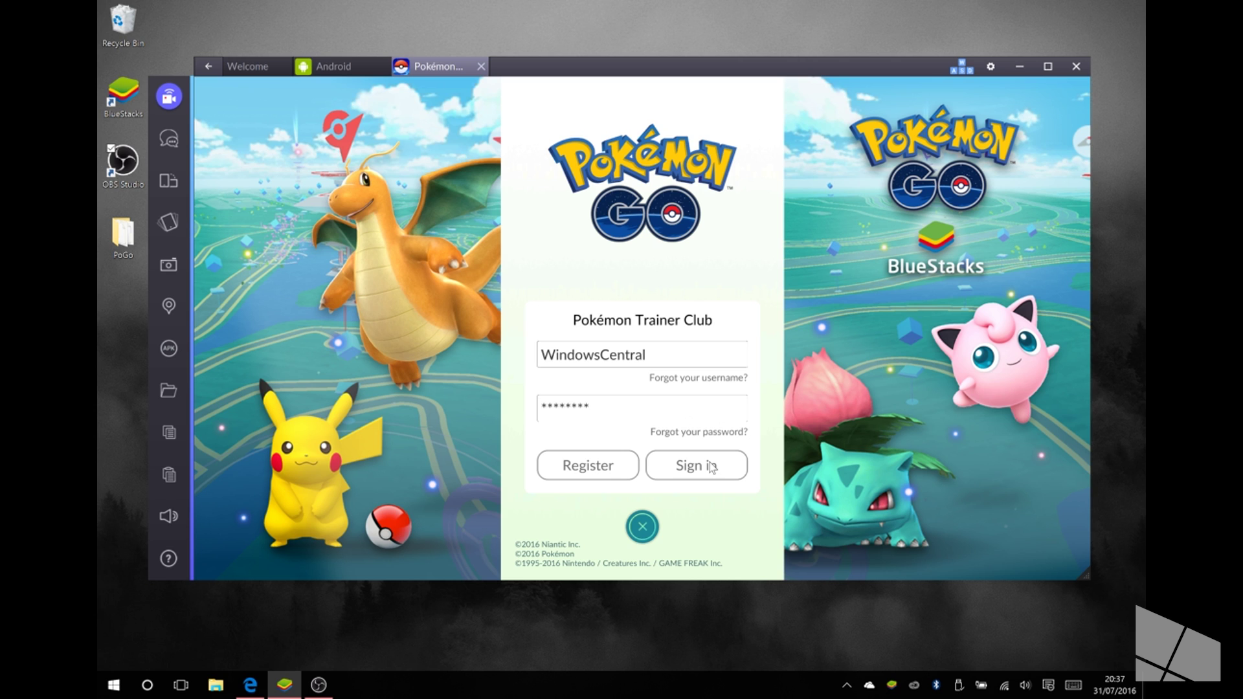
pyautogui.click(709, 468)
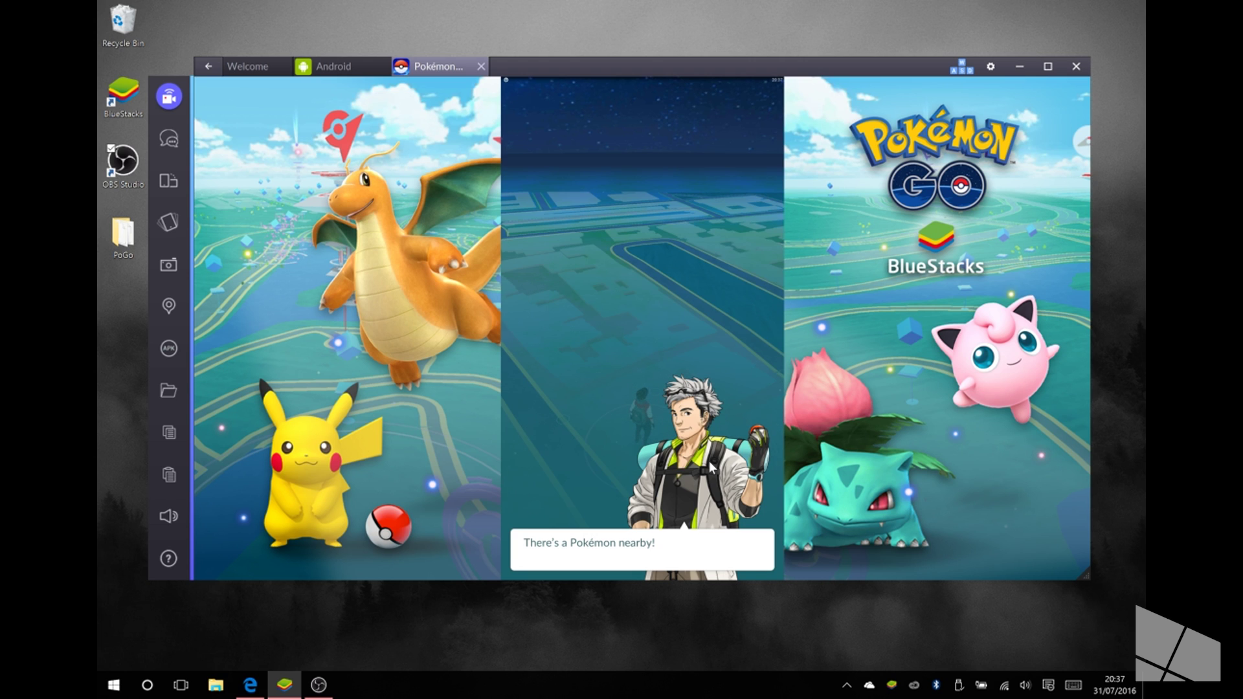
# - Finish the professor's intro and start a Bulbasaur encounter, allowing camera access for AR
pyautogui.click(659, 472)
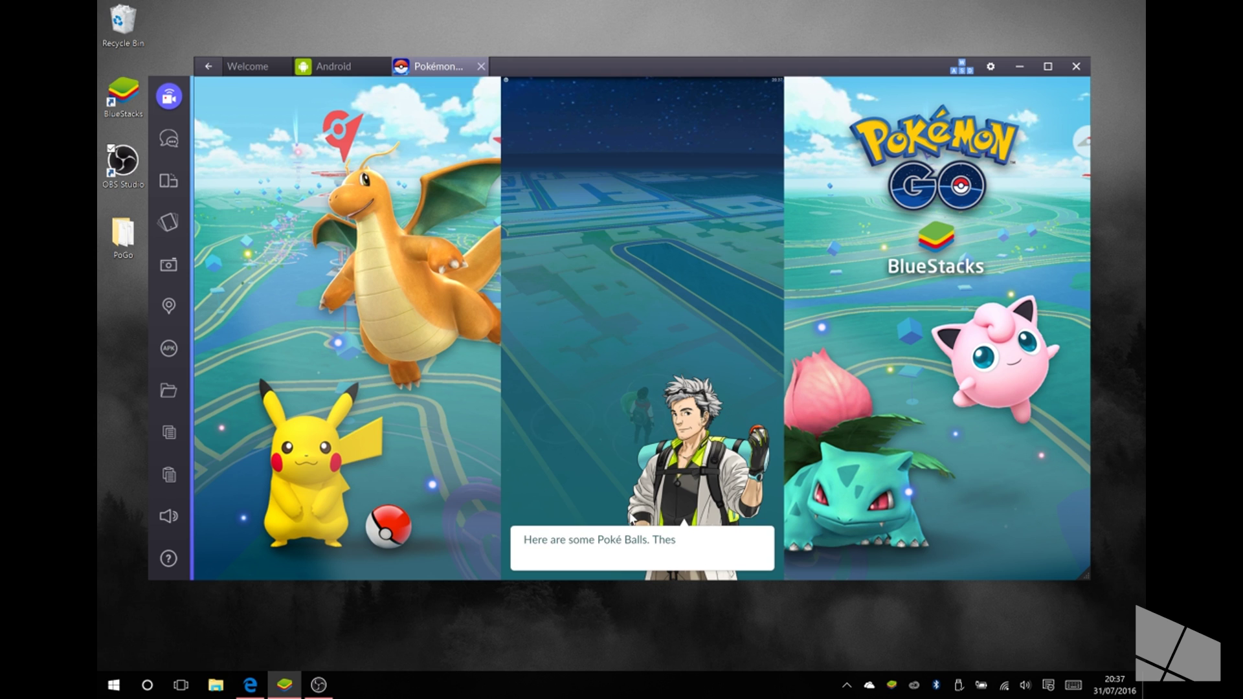
pyautogui.click(671, 508)
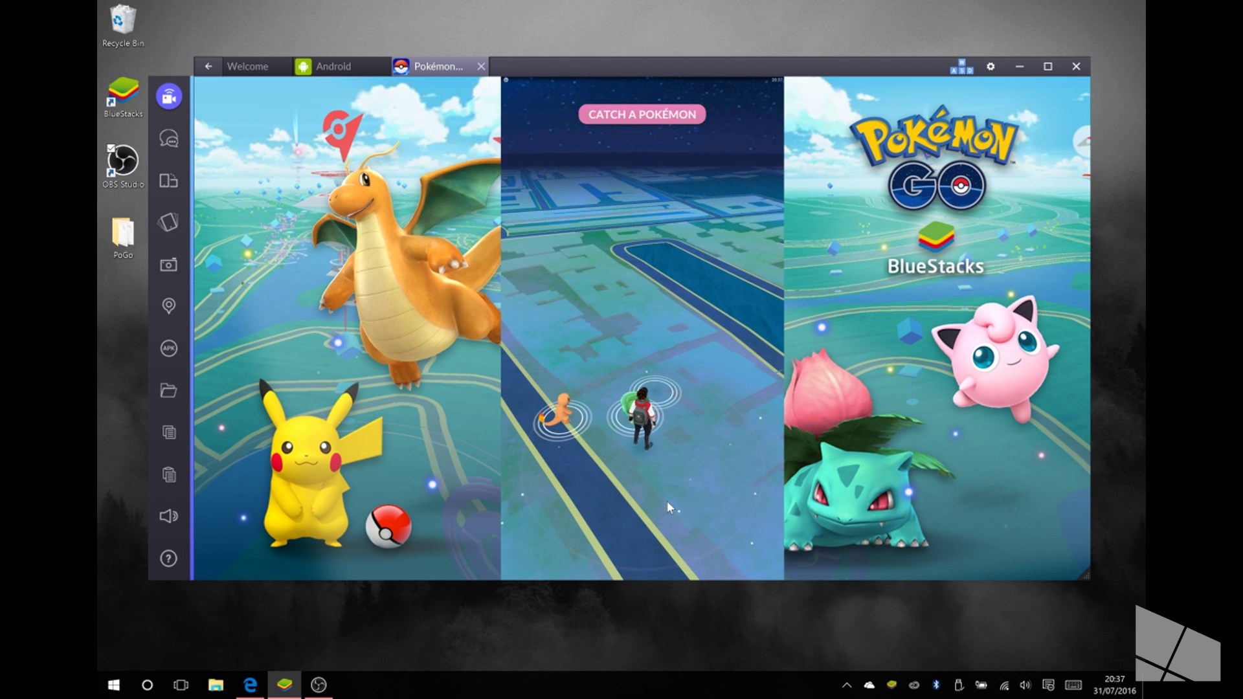
pyautogui.click(633, 412)
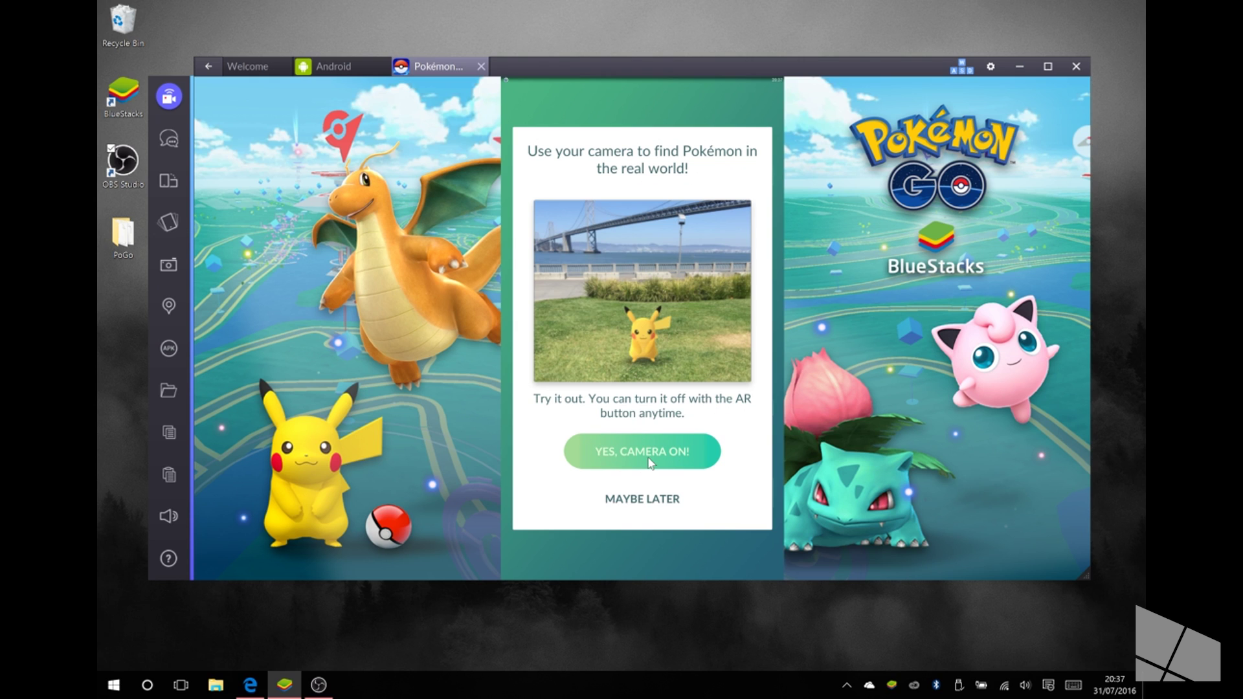
pyautogui.click(648, 453)
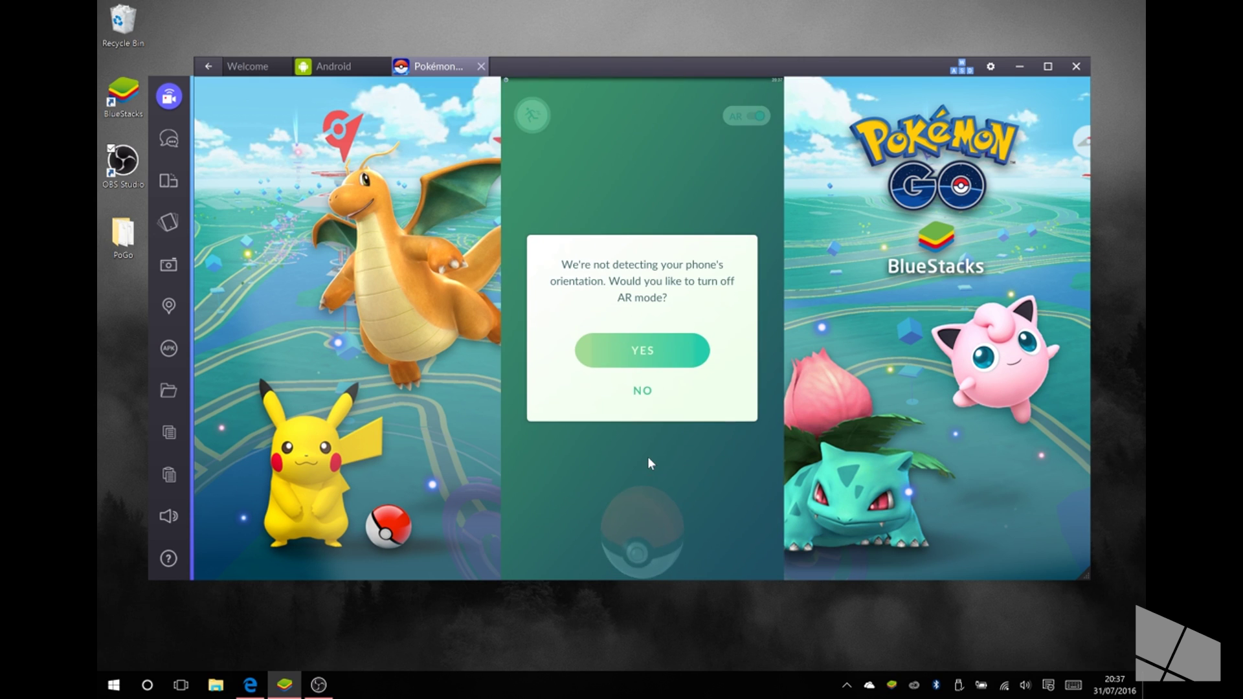
# - Turn off AR mode and throw Poké Balls until Bulbasaur is caught for 600 XP
pyautogui.click(646, 352)
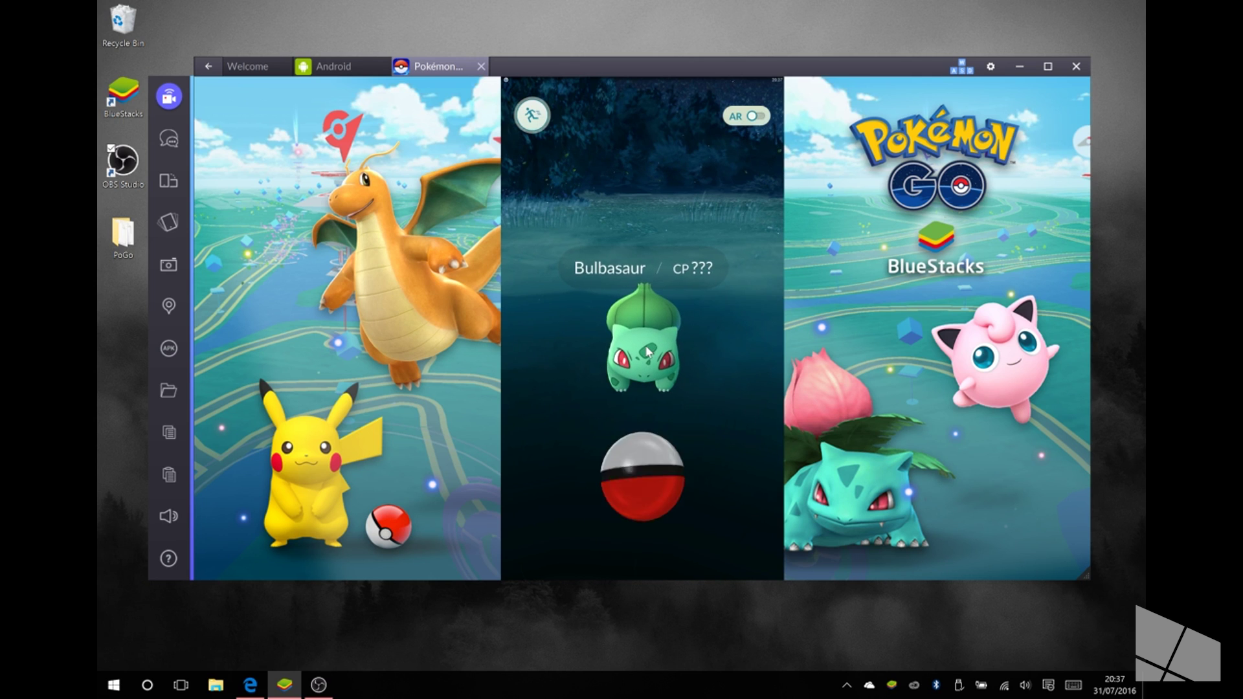
pyautogui.moveTo(642, 475); pyautogui.dragTo(642, 391)
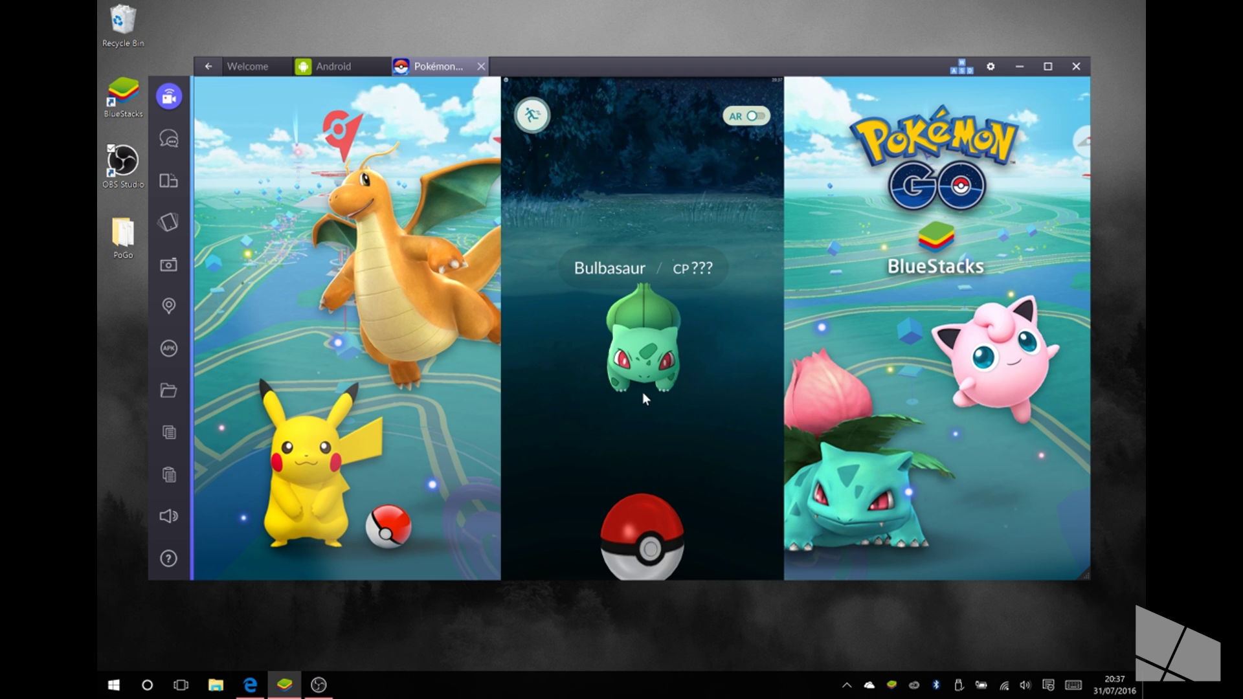
pyautogui.moveTo(642, 524); pyautogui.dragTo(643, 340)
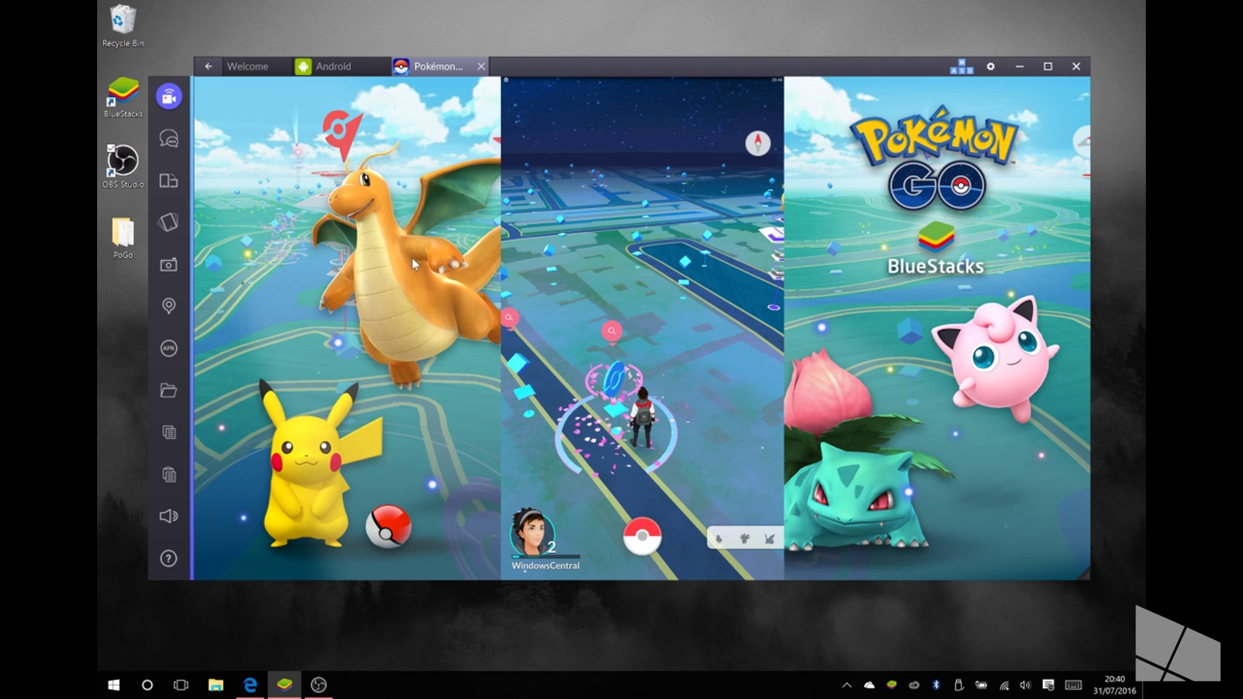
# - Sign out of the trainer account in Settings, close Pokémon GO, and open BlueStacks' tray menu
pyautogui.click(642, 537)
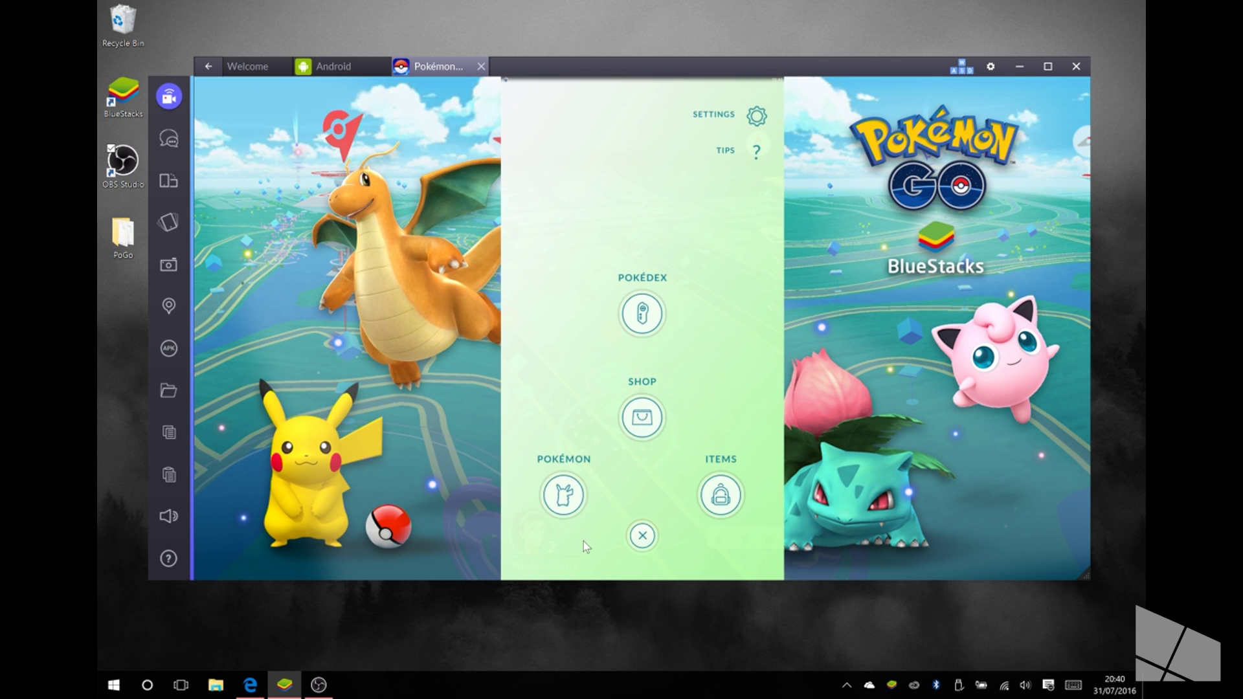
pyautogui.click(756, 115)
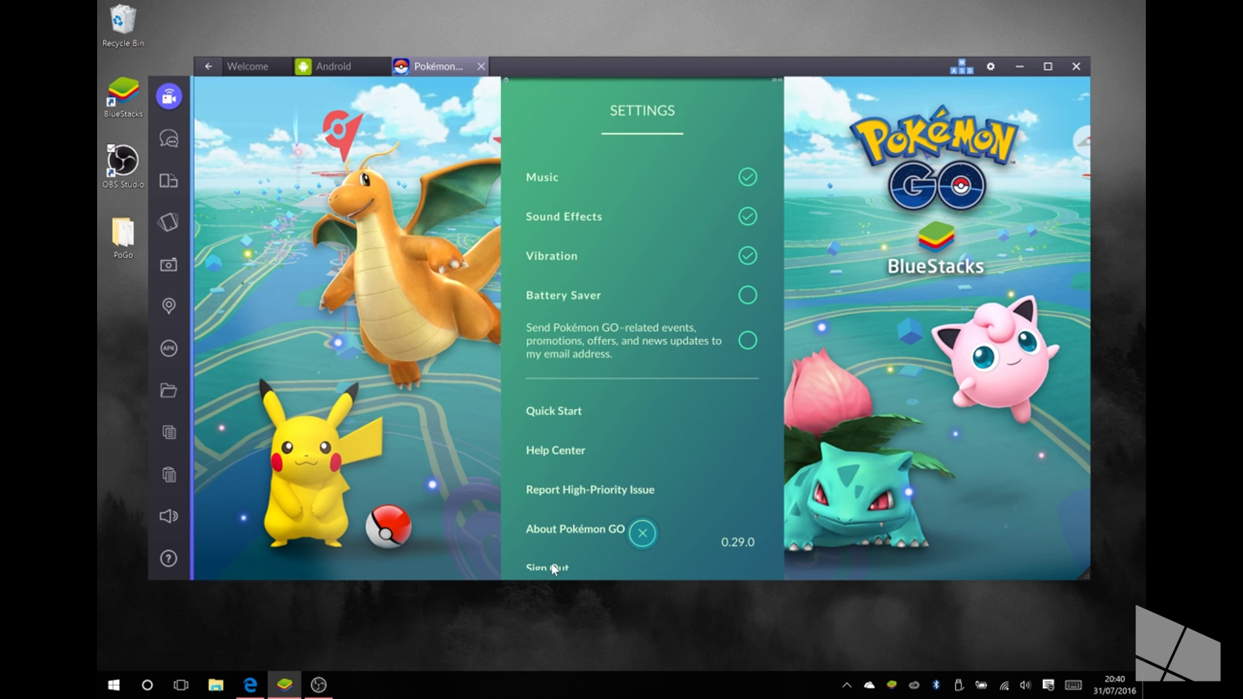
pyautogui.scroll(-2, 648, 321)
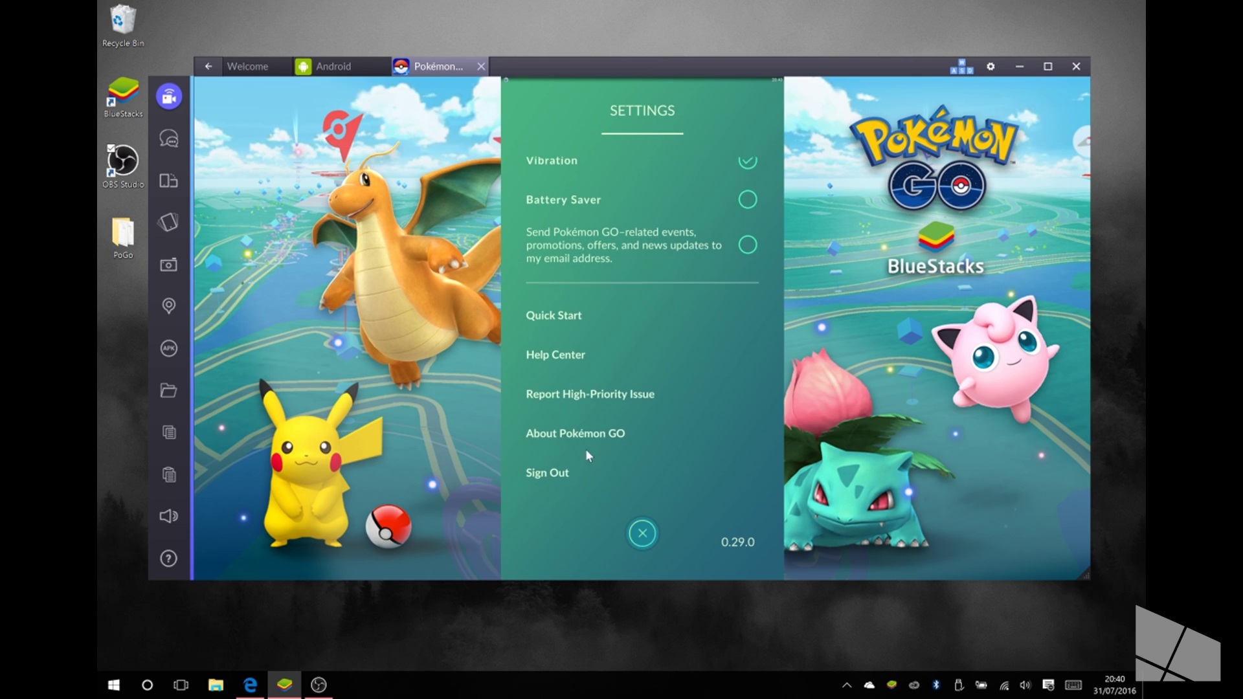
pyautogui.click(560, 464)
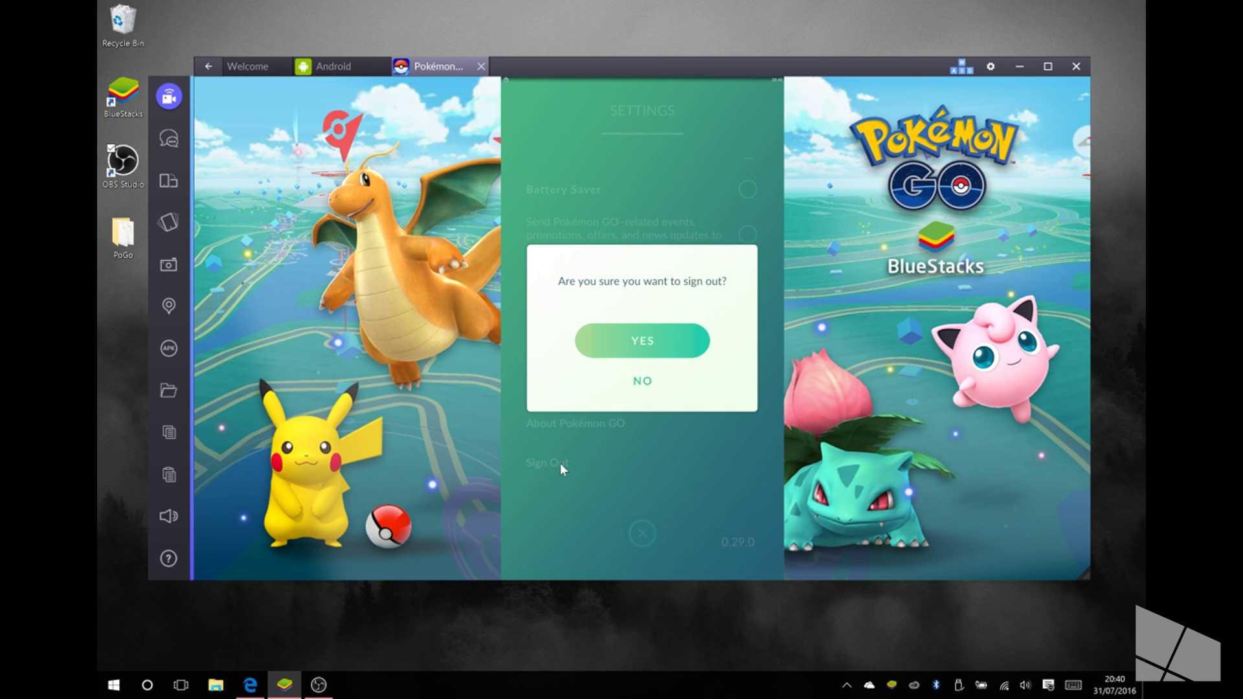
pyautogui.click(664, 340)
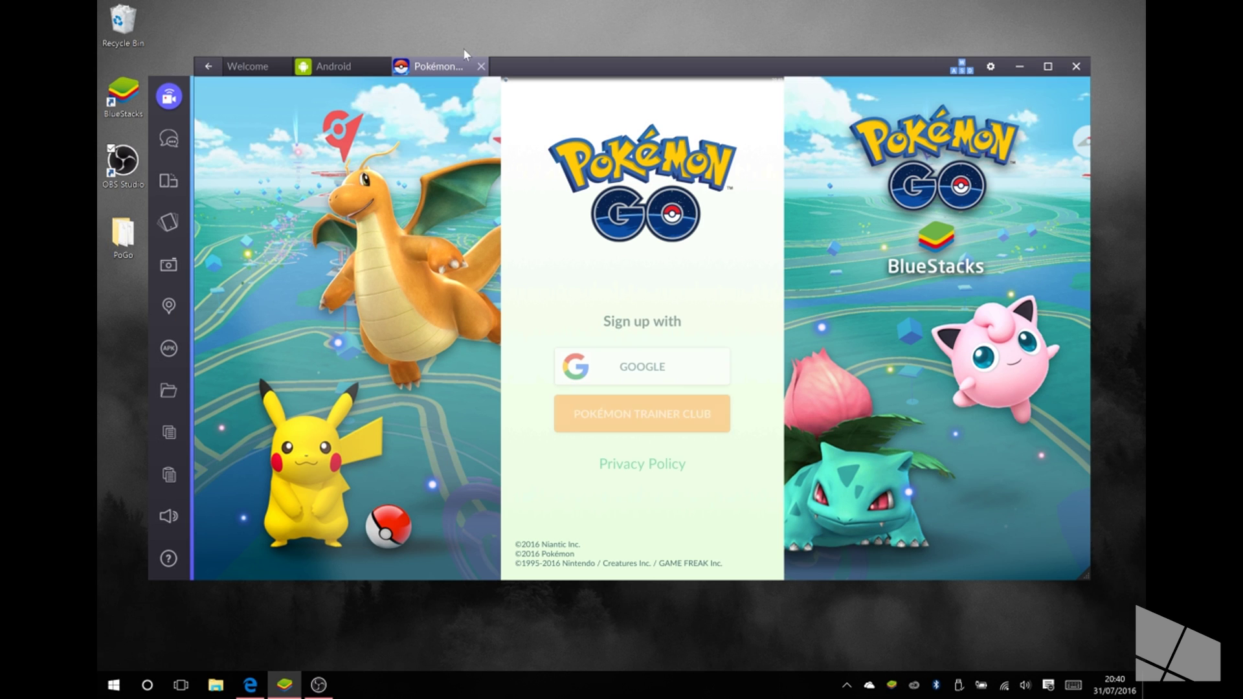
pyautogui.click(480, 67)
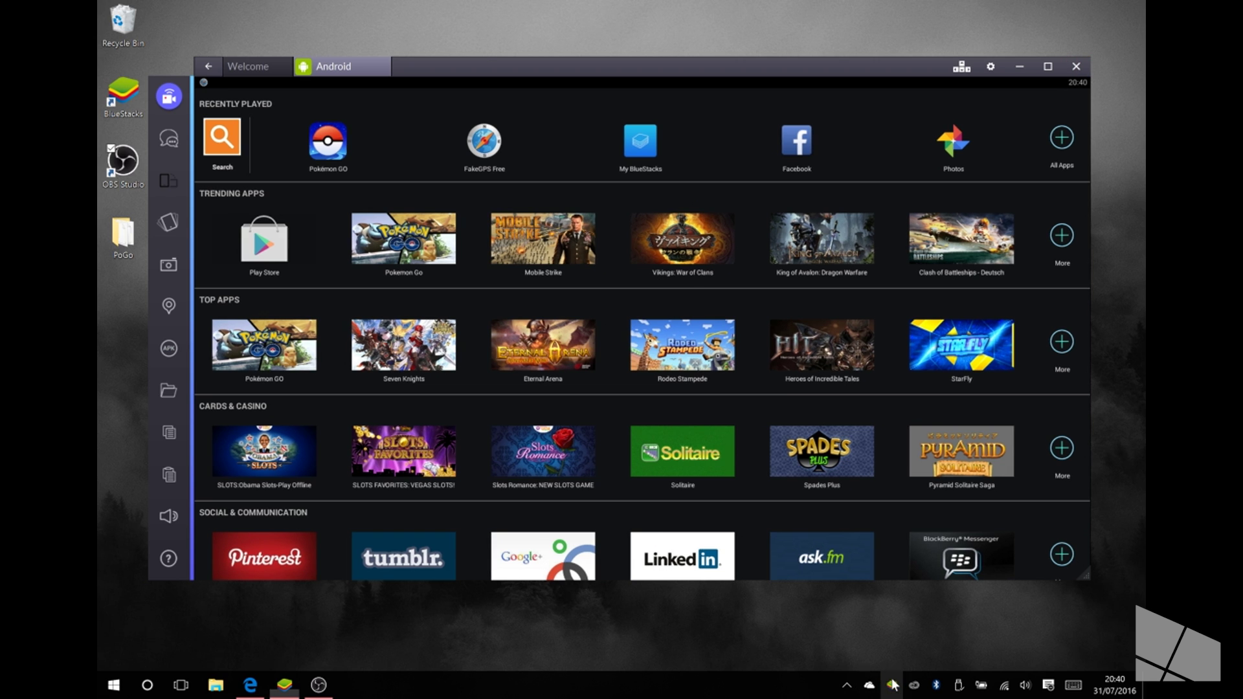
pyautogui.rightClick(892, 684)
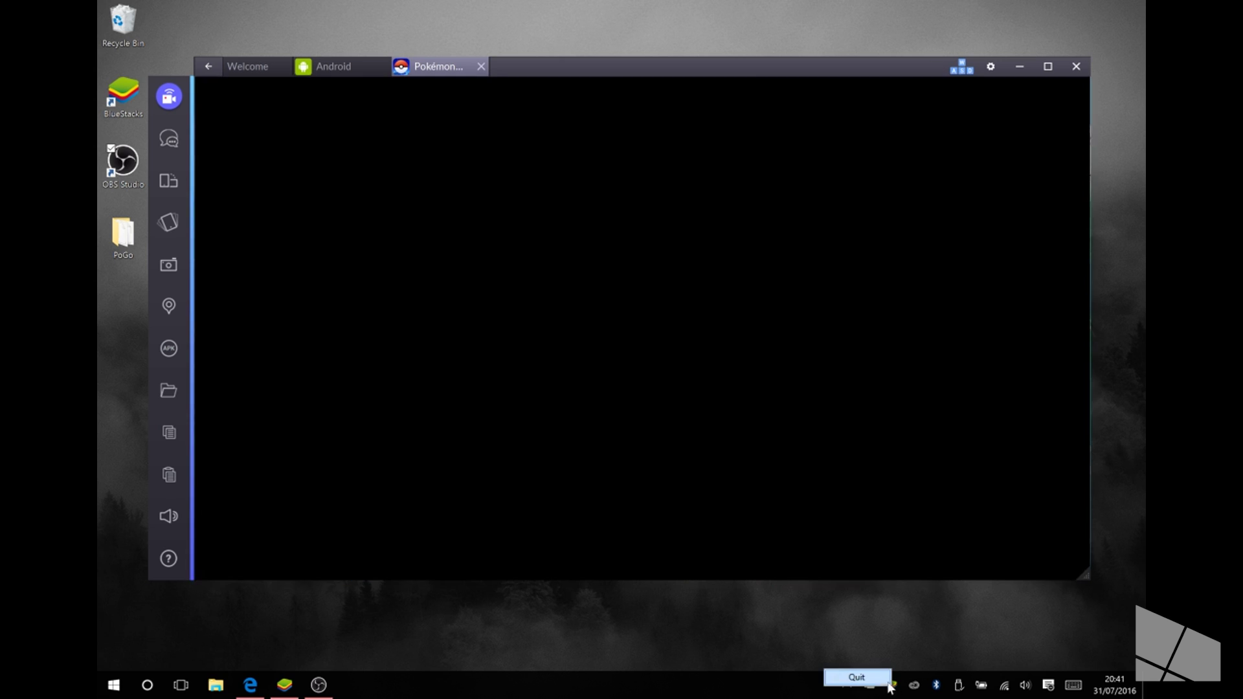
# - Quit BlueStacks and close the BlueStacks website tab in Edge
pyautogui.click(859, 677)
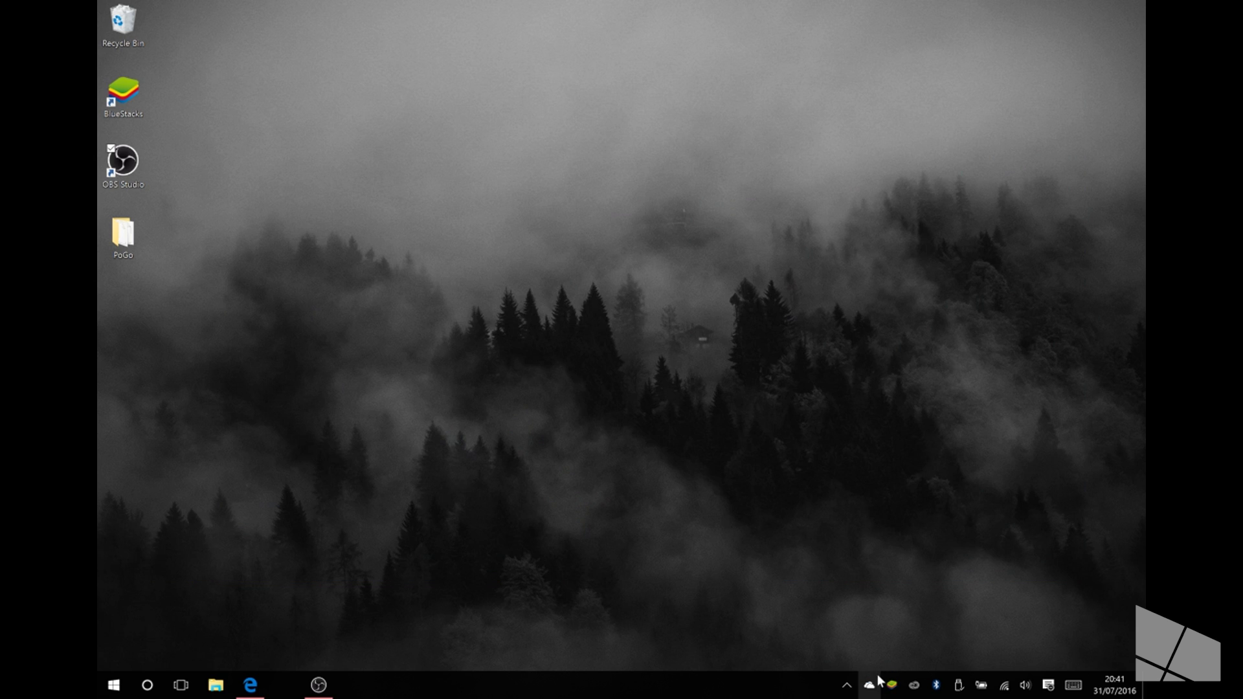
pyautogui.click(254, 685)
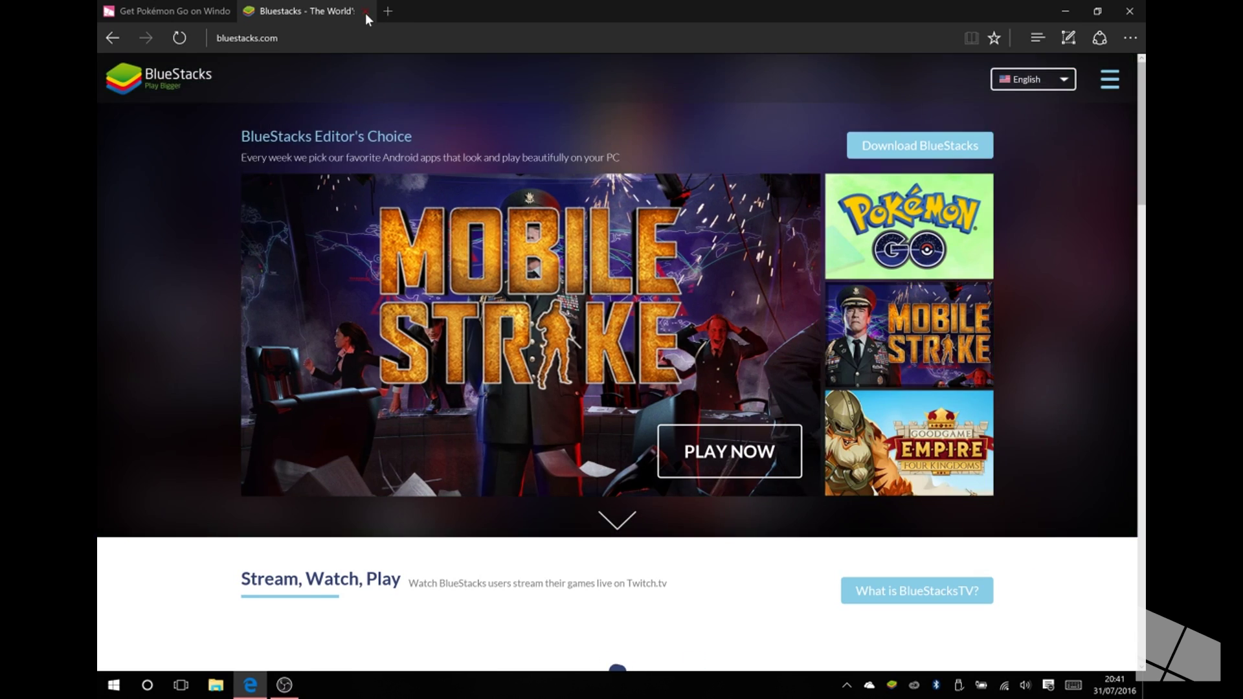
pyautogui.click(365, 11)
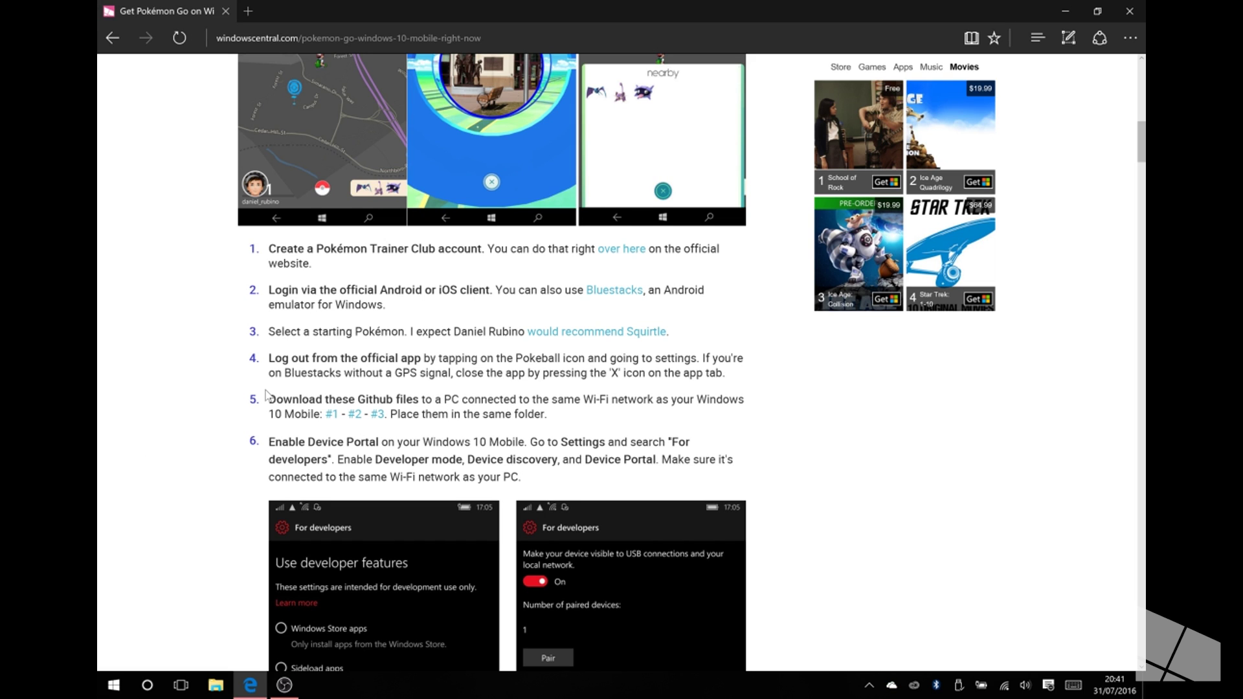
# - Review the article's GitHub download step, then open the PoGo desktop folder
pyautogui.moveTo(266, 394); pyautogui.dragTo(621, 420)
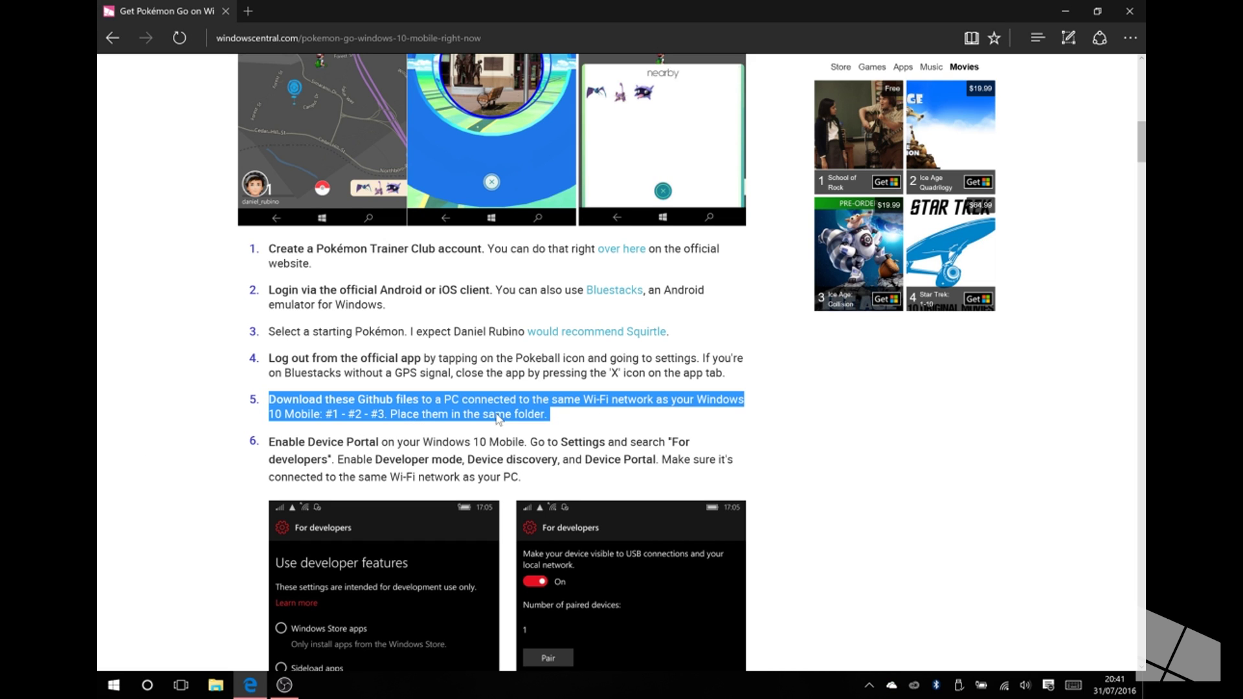
pyautogui.click(453, 424)
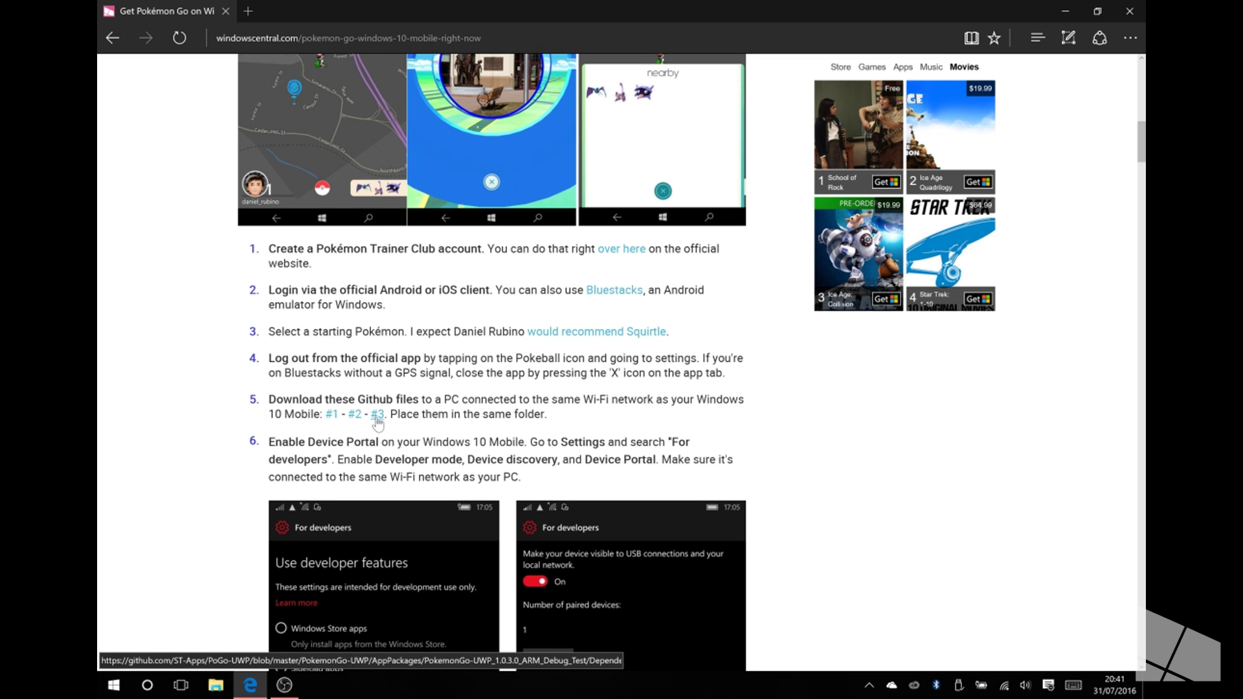
pyautogui.scroll(-3, 924, 480)
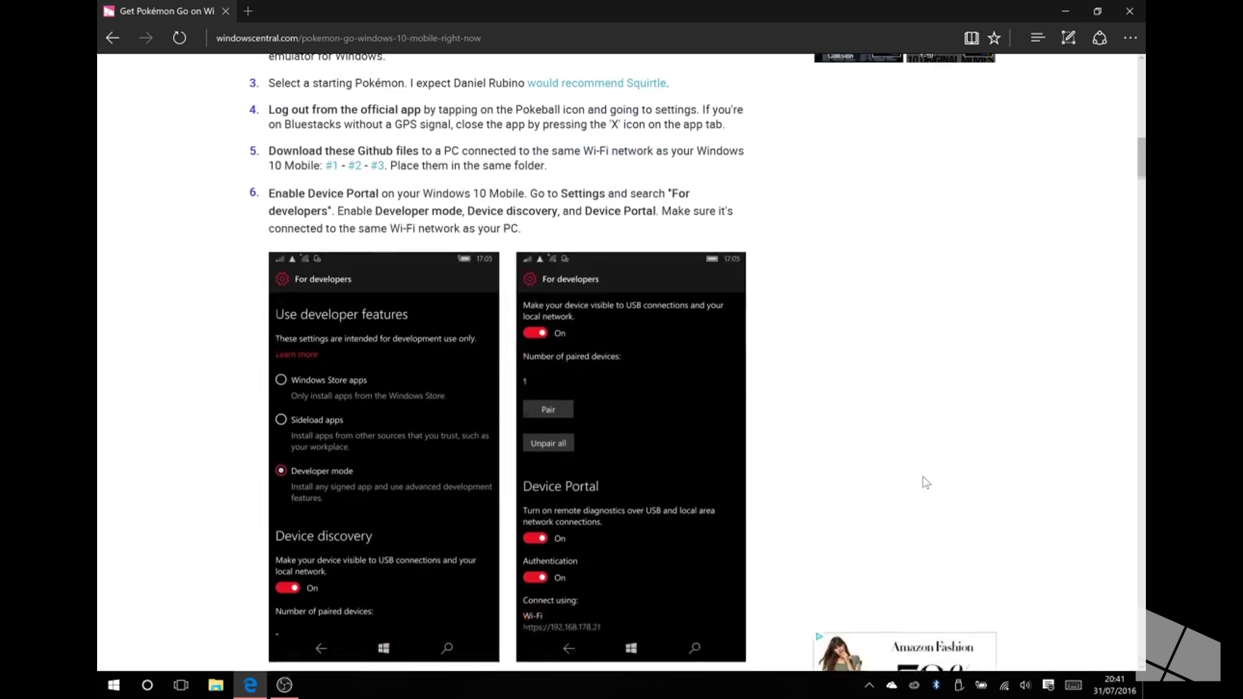
pyautogui.click(1072, 11)
pyautogui.doubleClick(122, 233)
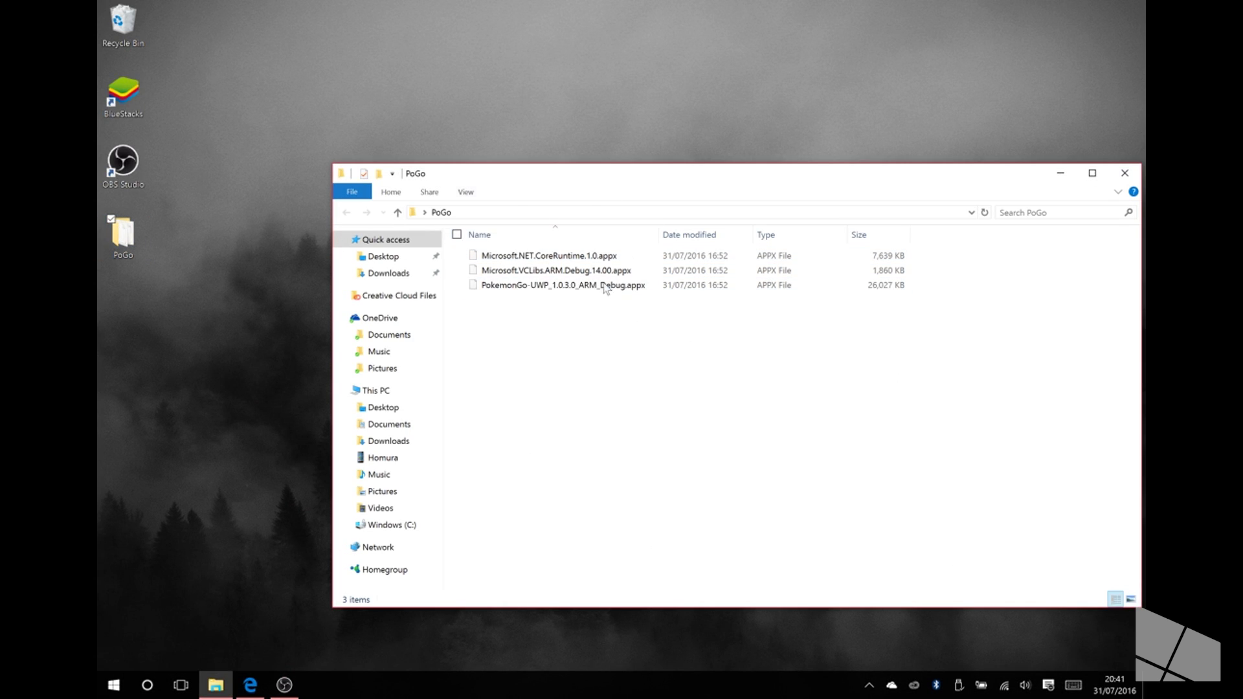
# - Inspect the VCLibs and CoreRuntime appx files in PoGo, then search Windows for Project My Screen App
pyautogui.click(577, 287)
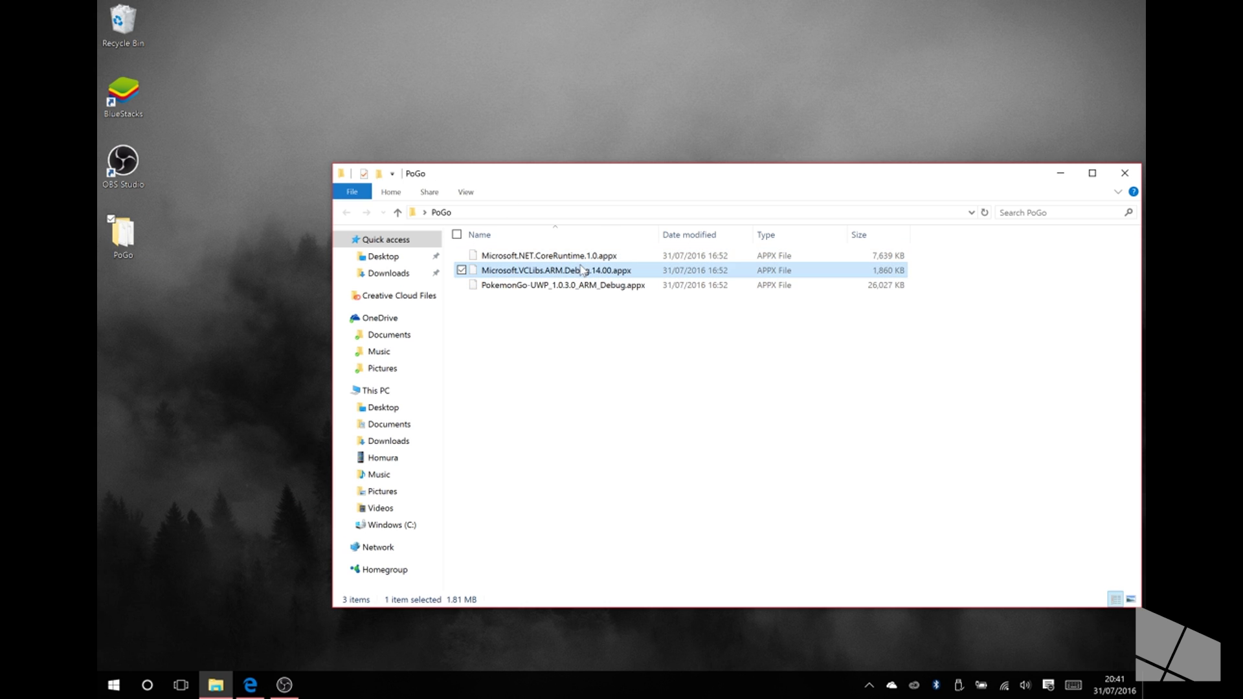
pyautogui.click(586, 257)
pyautogui.click(595, 423)
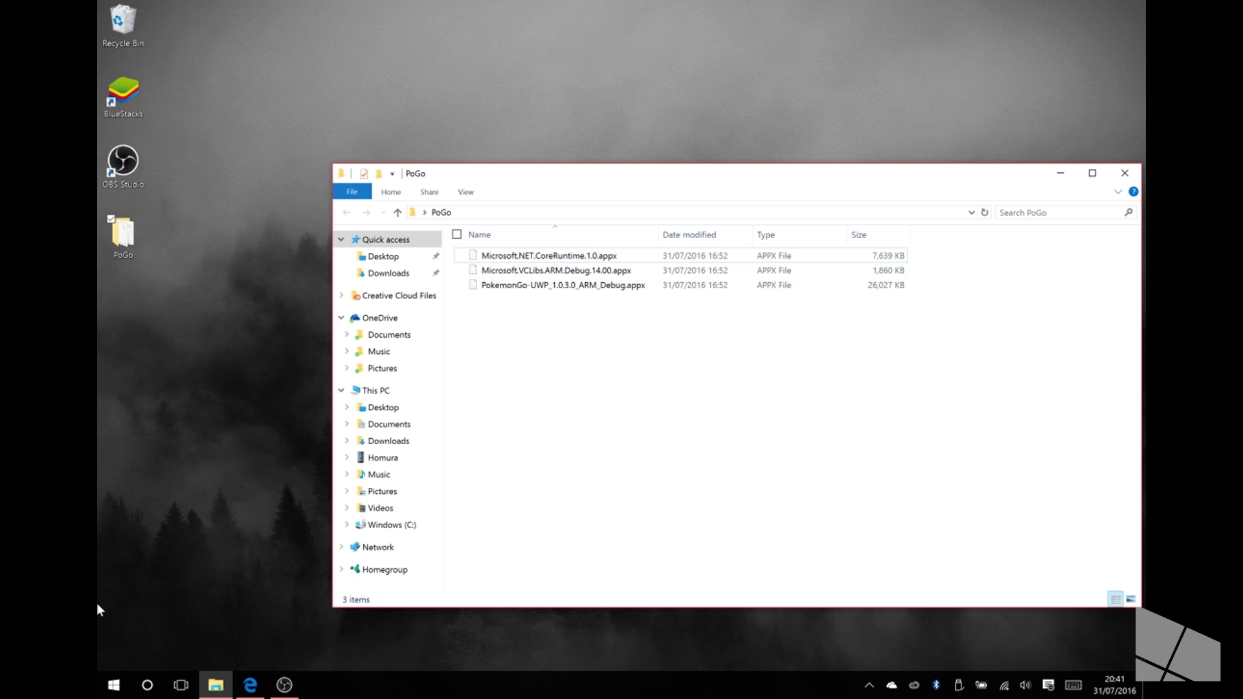
pyautogui.click(109, 687)
pyautogui.write('proj')
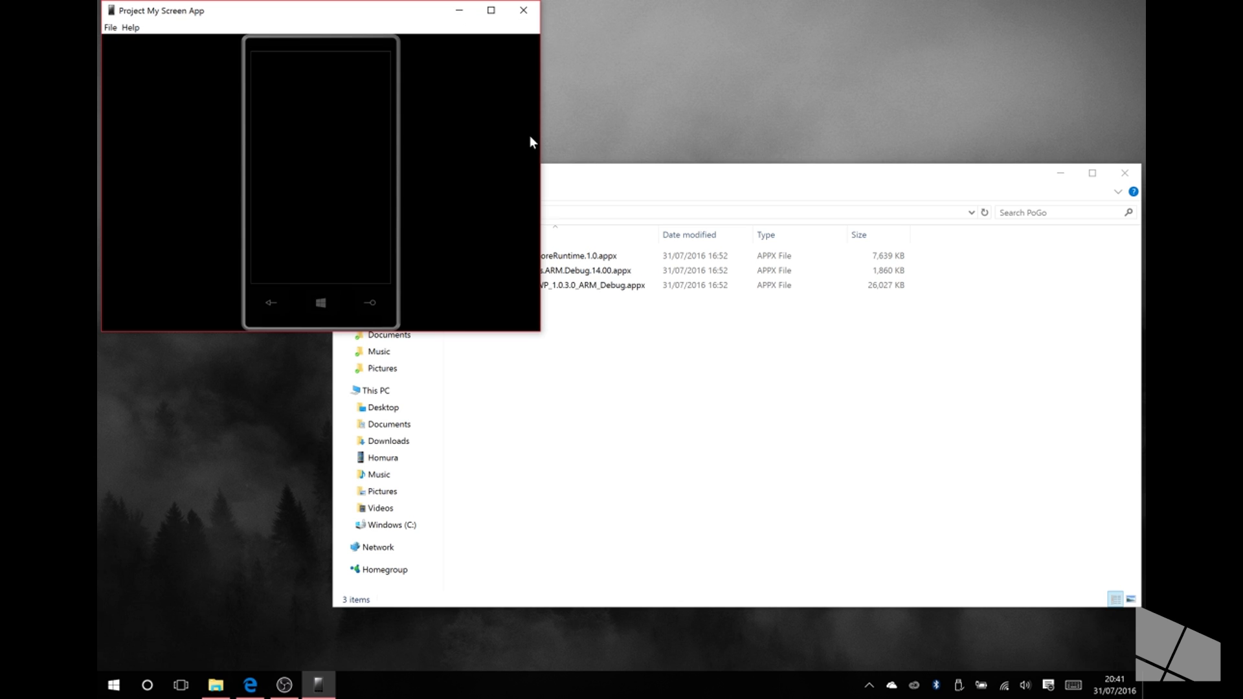
# - Enlarge and reposition the phone mirror to show Device Portal enabled, then close it
pyautogui.moveTo(533, 329); pyautogui.dragTo(807, 515)
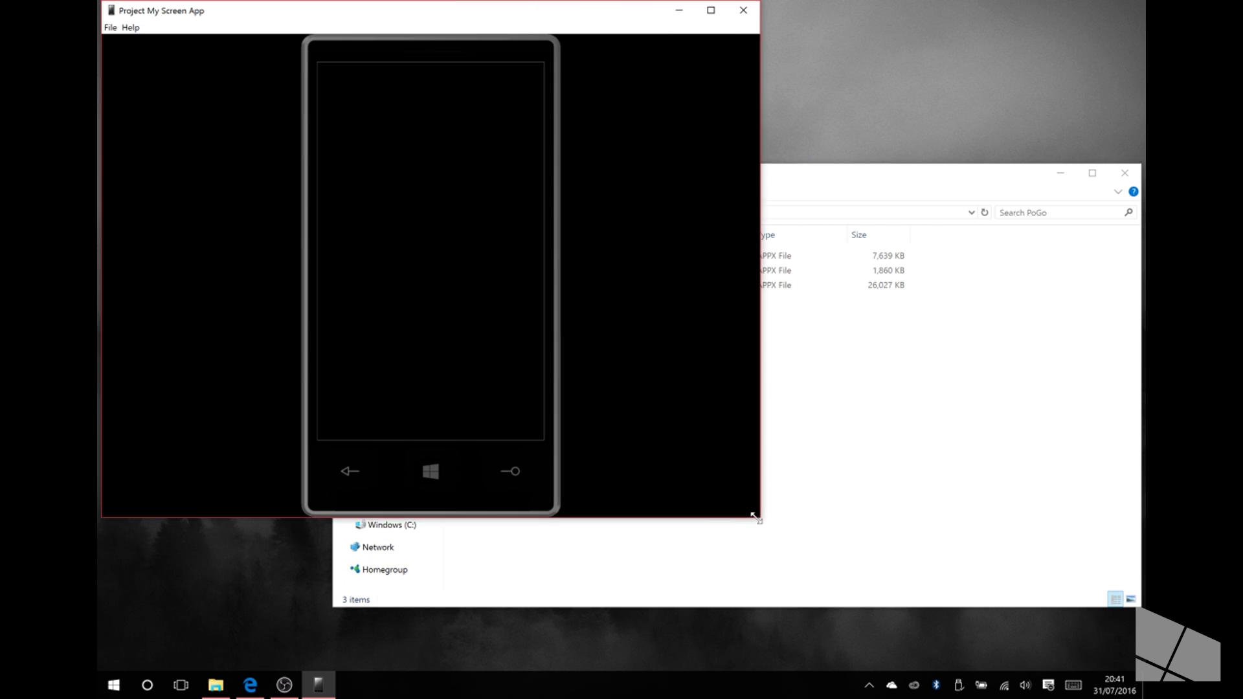
pyautogui.moveTo(807, 515); pyautogui.dragTo(468, 553)
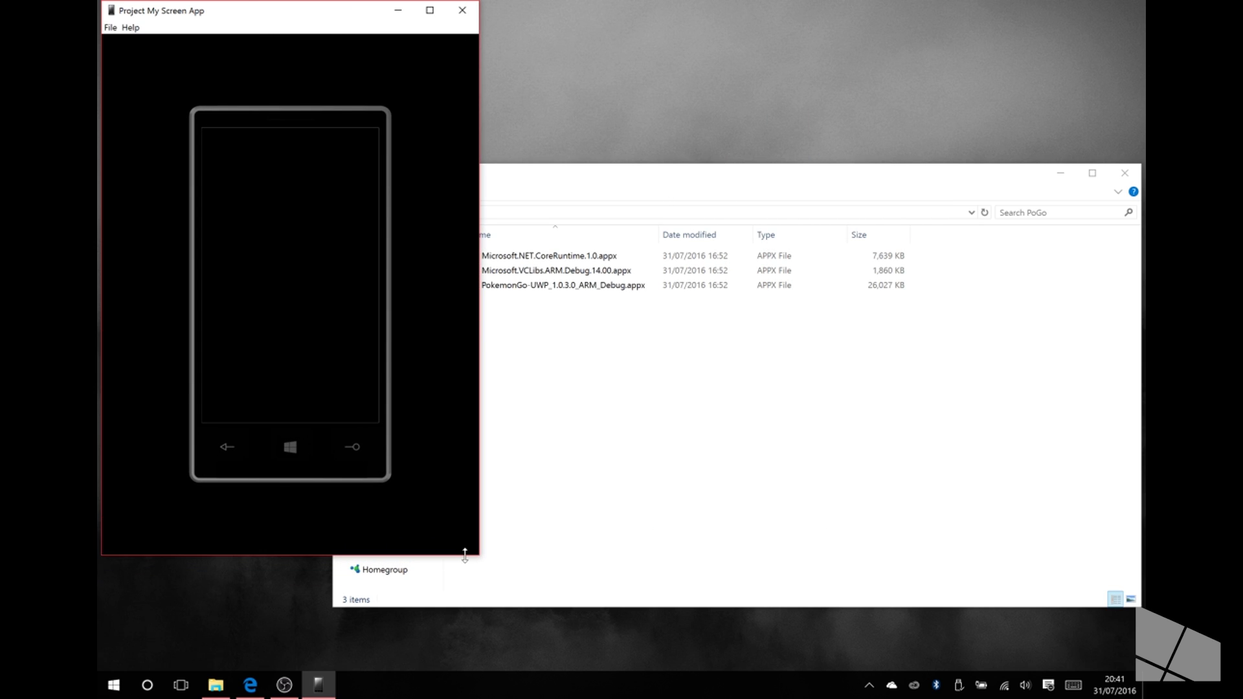
pyautogui.moveTo(331, 14)
pyautogui.mouseDown()
pyautogui.moveTo(452, 31)
pyautogui.moveTo(414, 22)
pyautogui.mouseUp()
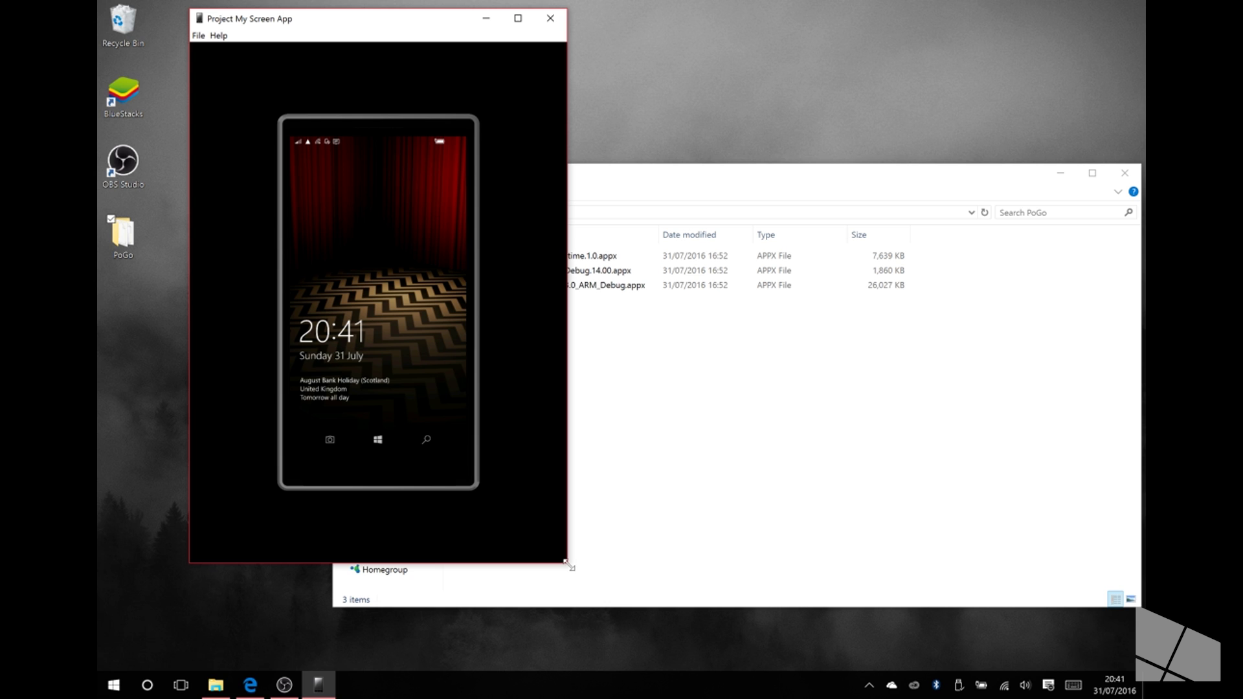
pyautogui.moveTo(567, 563)
pyautogui.mouseDown()
pyautogui.moveTo(808, 650)
pyautogui.moveTo(761, 657)
pyautogui.mouseUp()
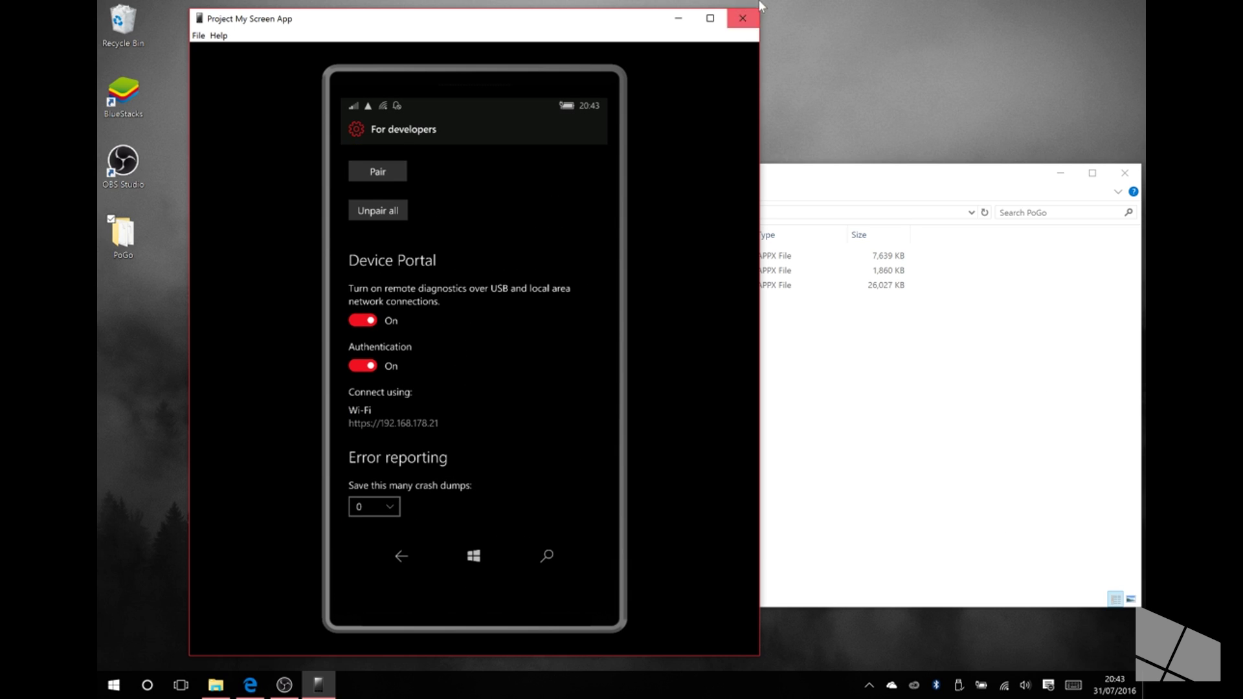
pyautogui.click(731, 18)
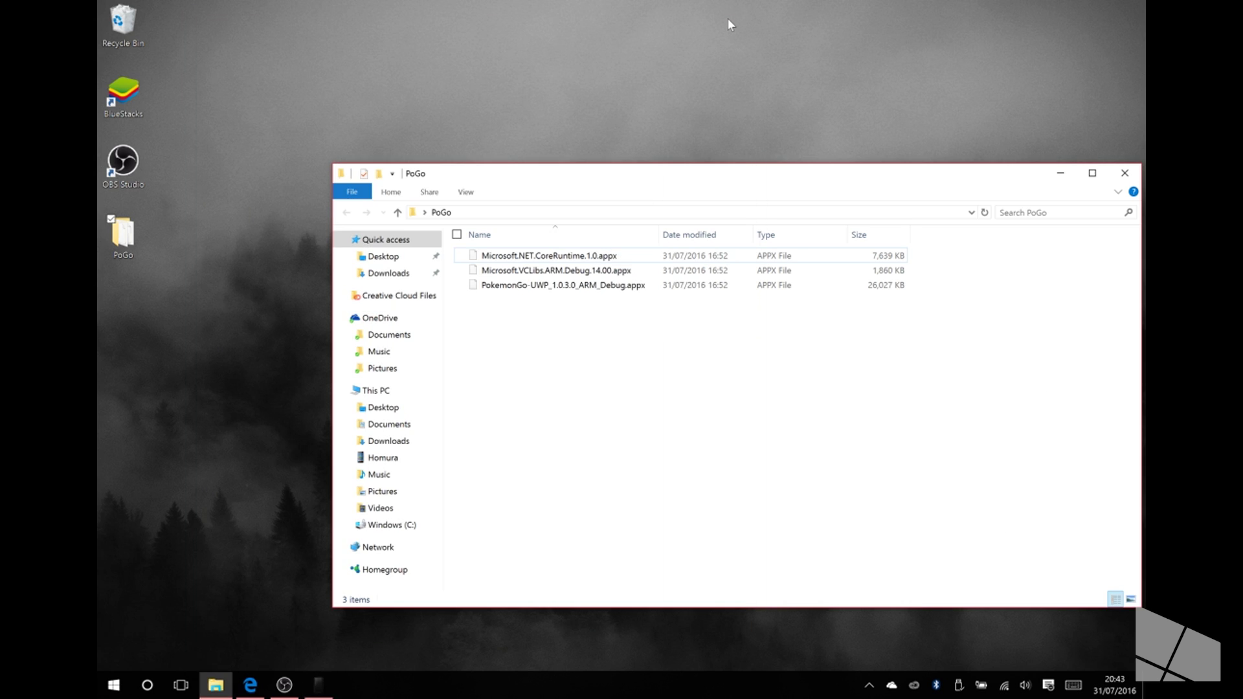
# - Load 192.168.178.21 in a new Edge tab, bypassing the certificate warning to reach PIN setup
pyautogui.click(249, 686)
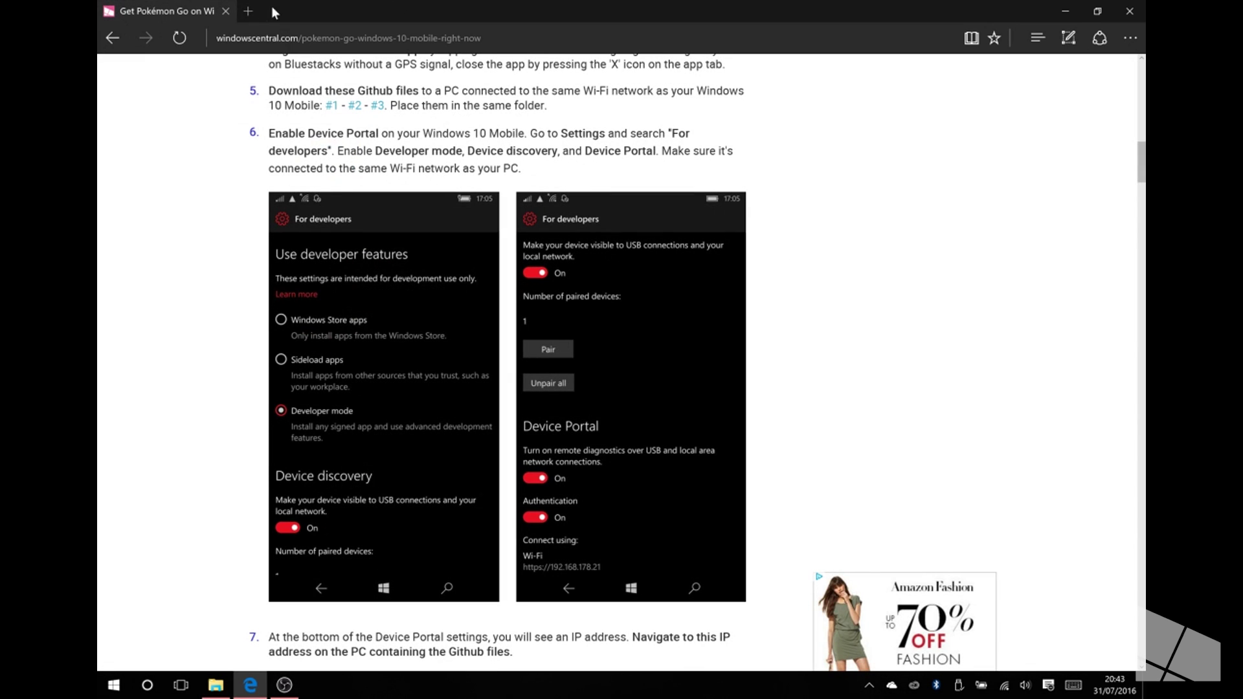
pyautogui.click(248, 13)
pyautogui.write('192.168.178.21')
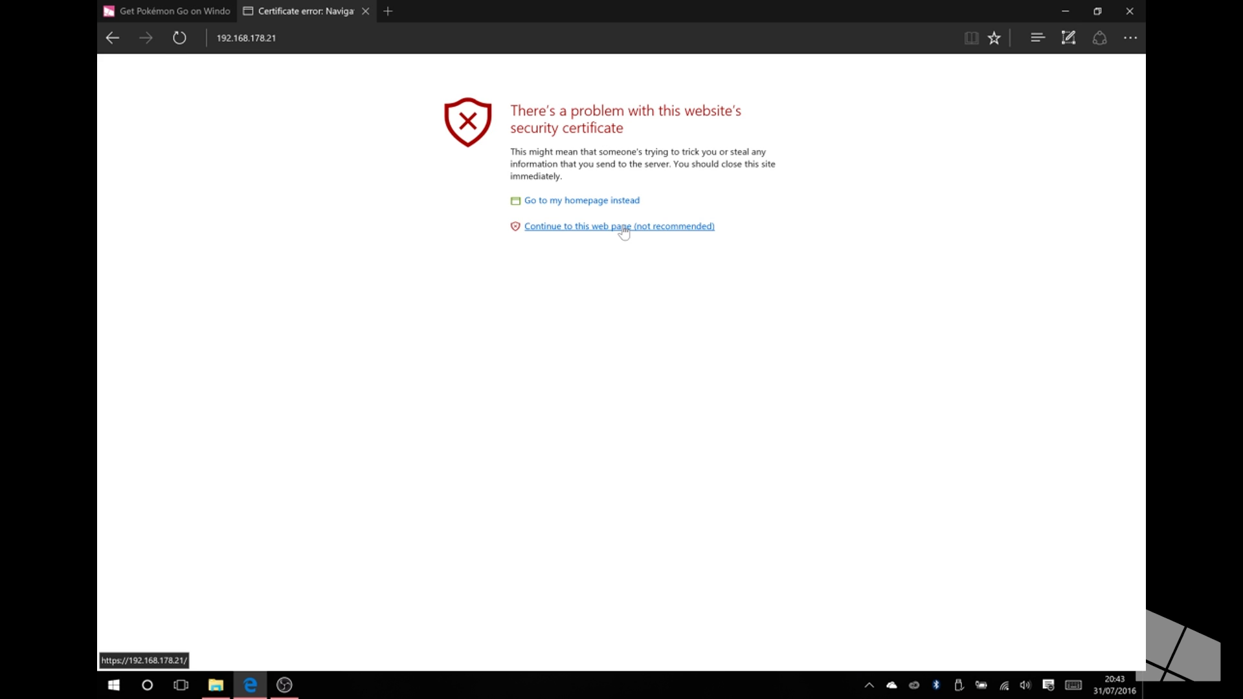
pyautogui.click(623, 227)
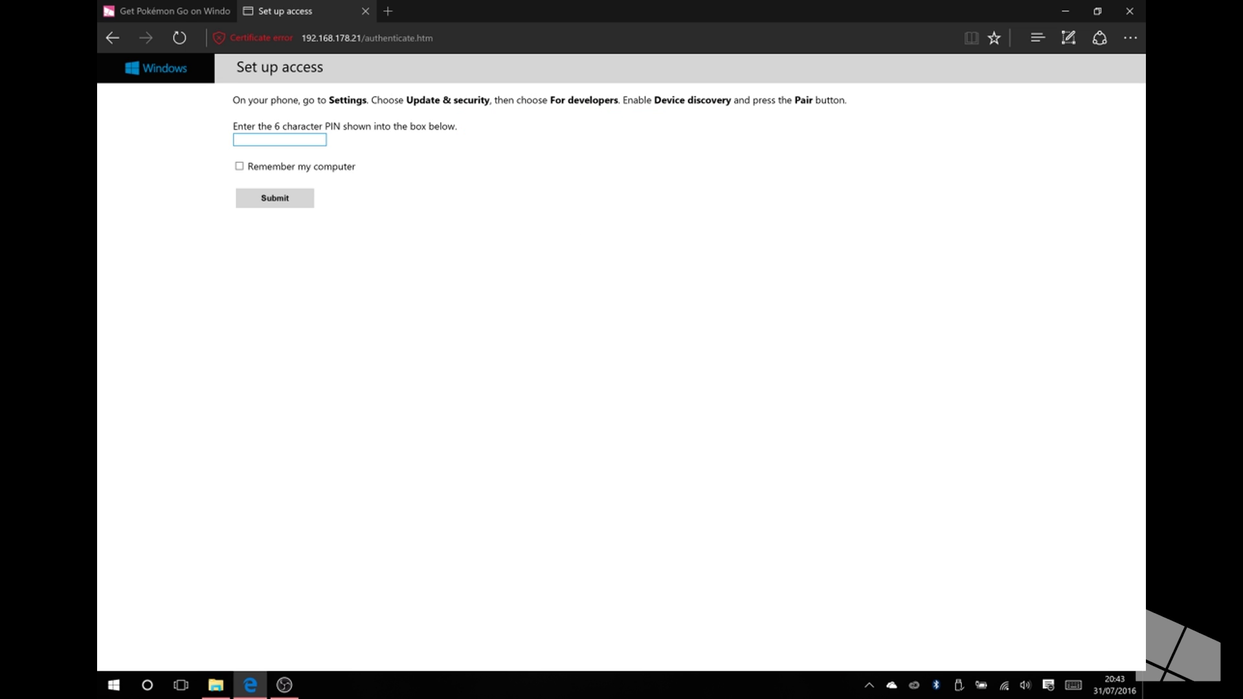
pyautogui.click(280, 139)
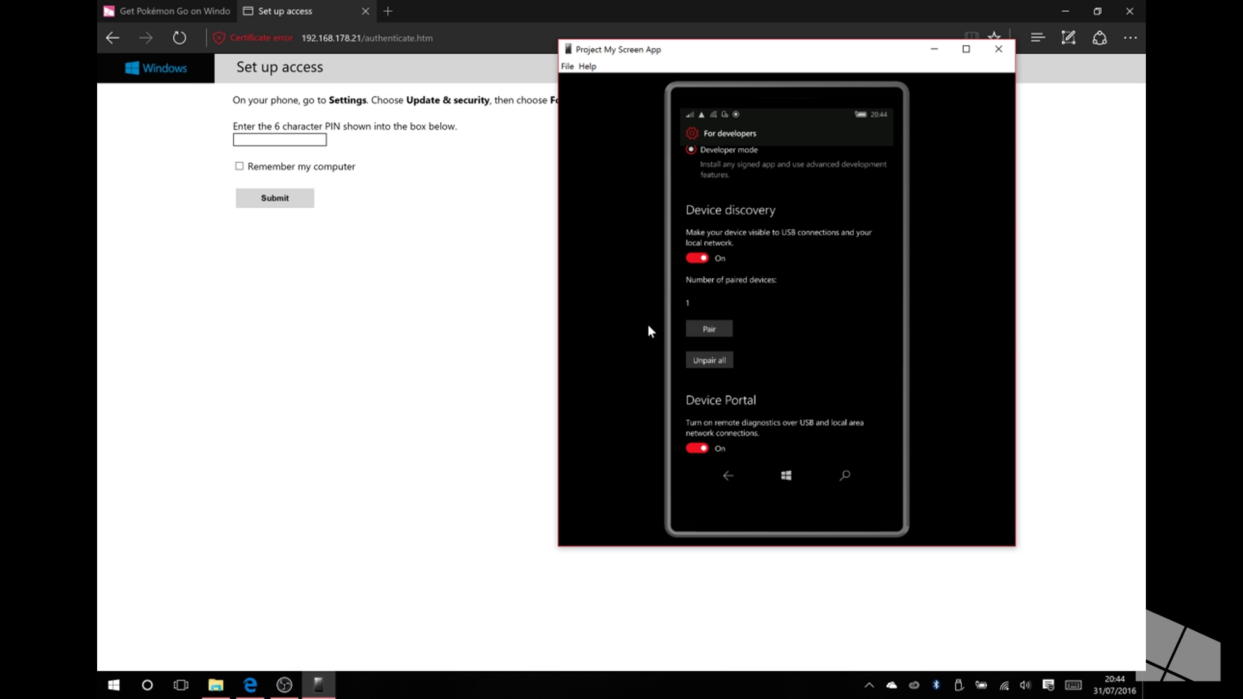
pyautogui.click(687, 331)
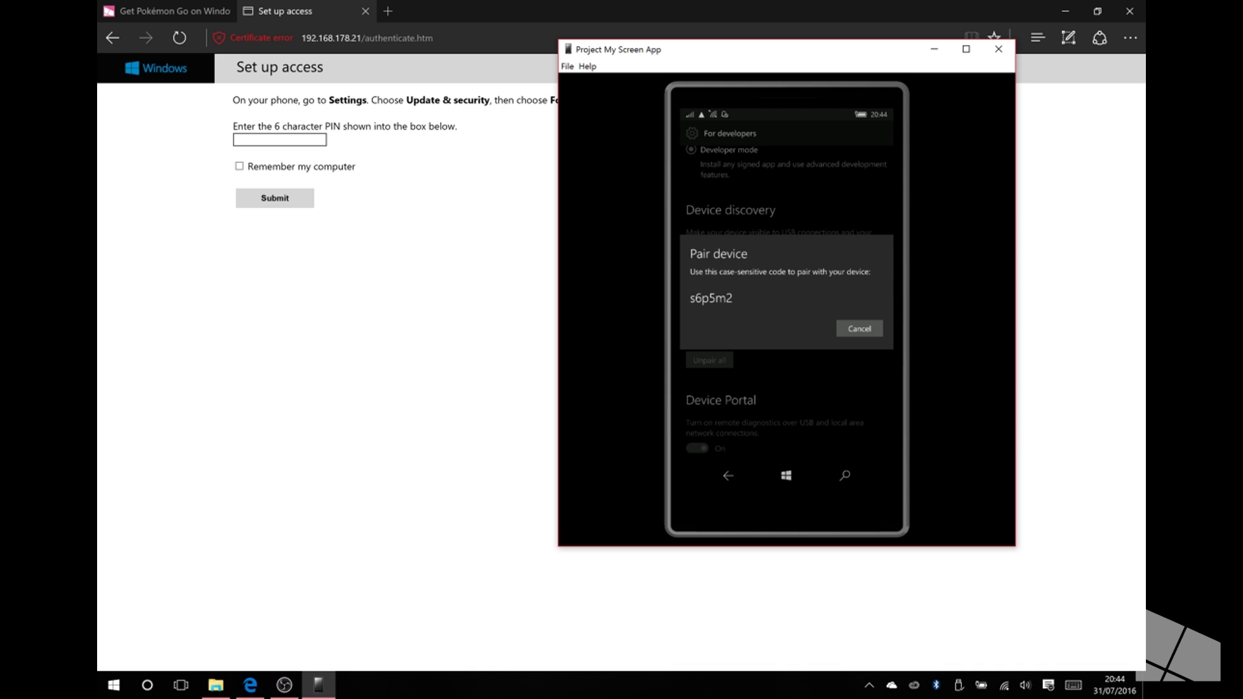
pyautogui.hotkey('alt', 'Tab')
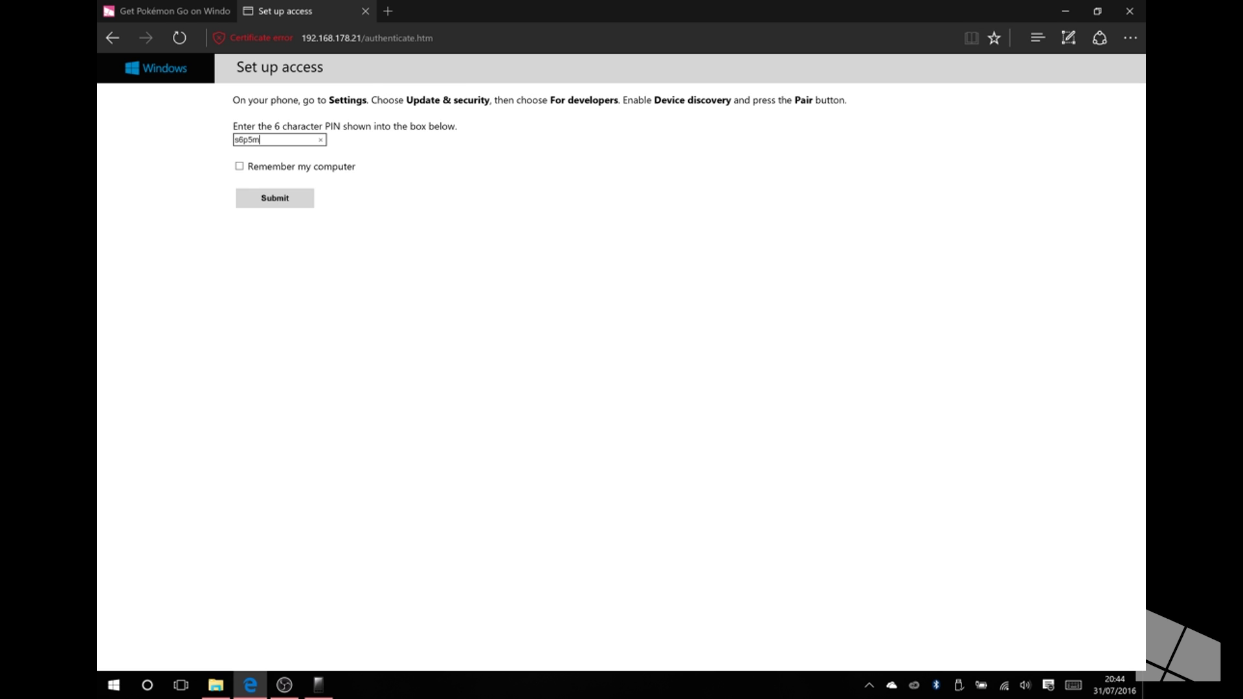
pyautogui.click(274, 194)
pyautogui.click(284, 203)
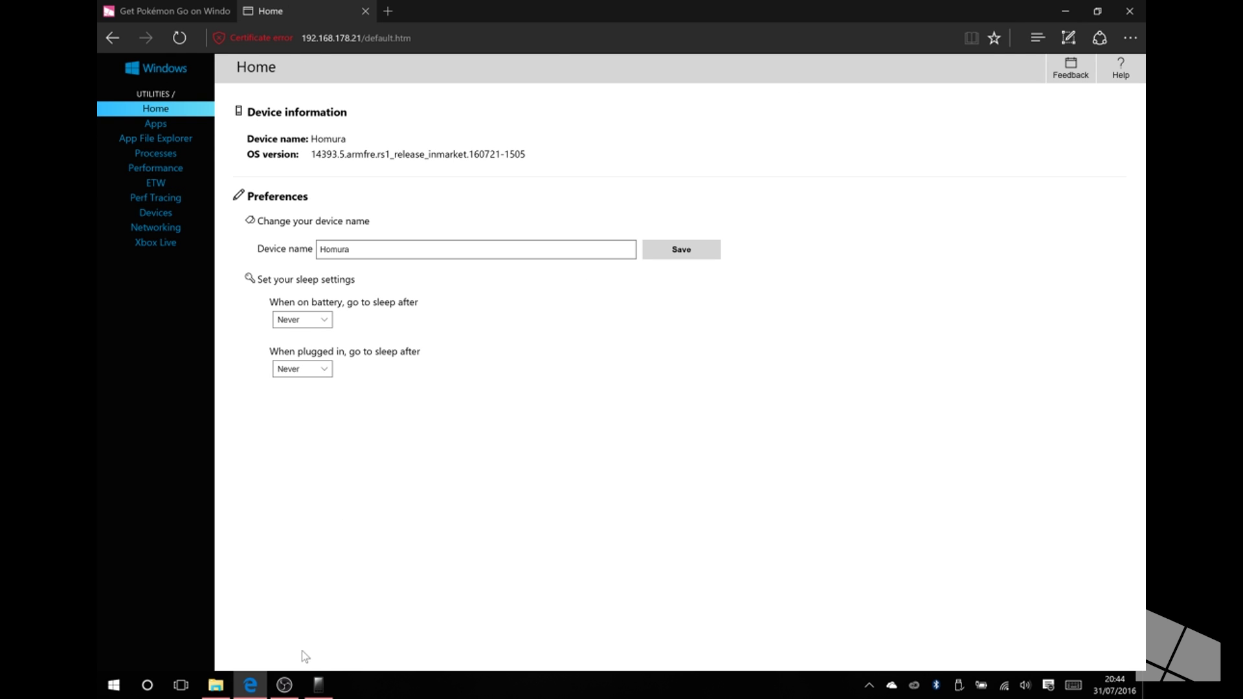
# - Check the phone projection, then switch the Device Portal to its Apps page
pyautogui.click(317, 685)
pyautogui.click(995, 53)
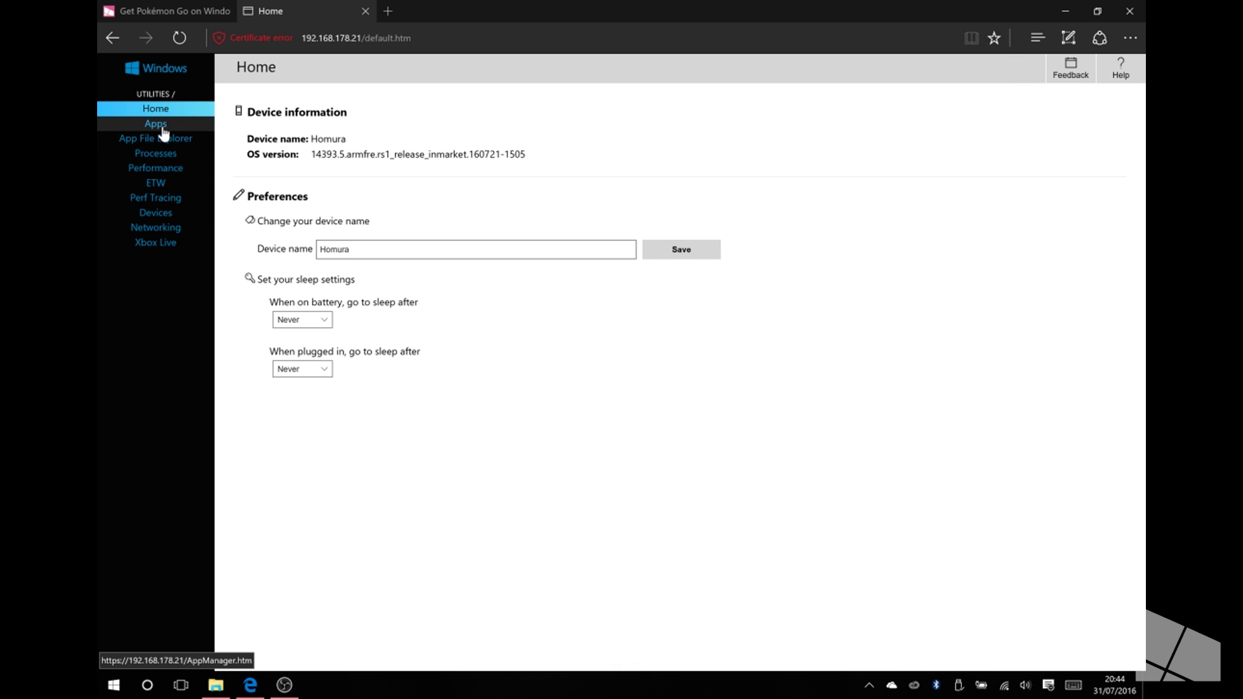
pyautogui.click(163, 133)
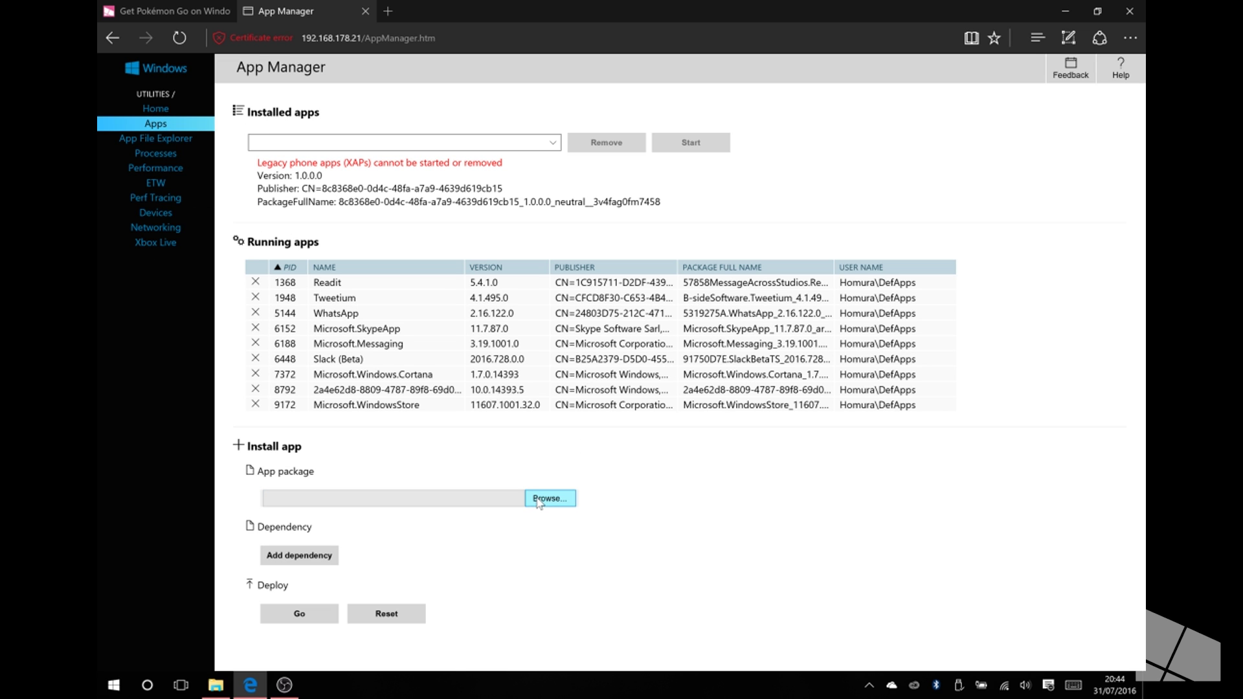
# - Choose the PokemonGo-UWP .appx from the PoGo folder as the app package
pyautogui.click(540, 499)
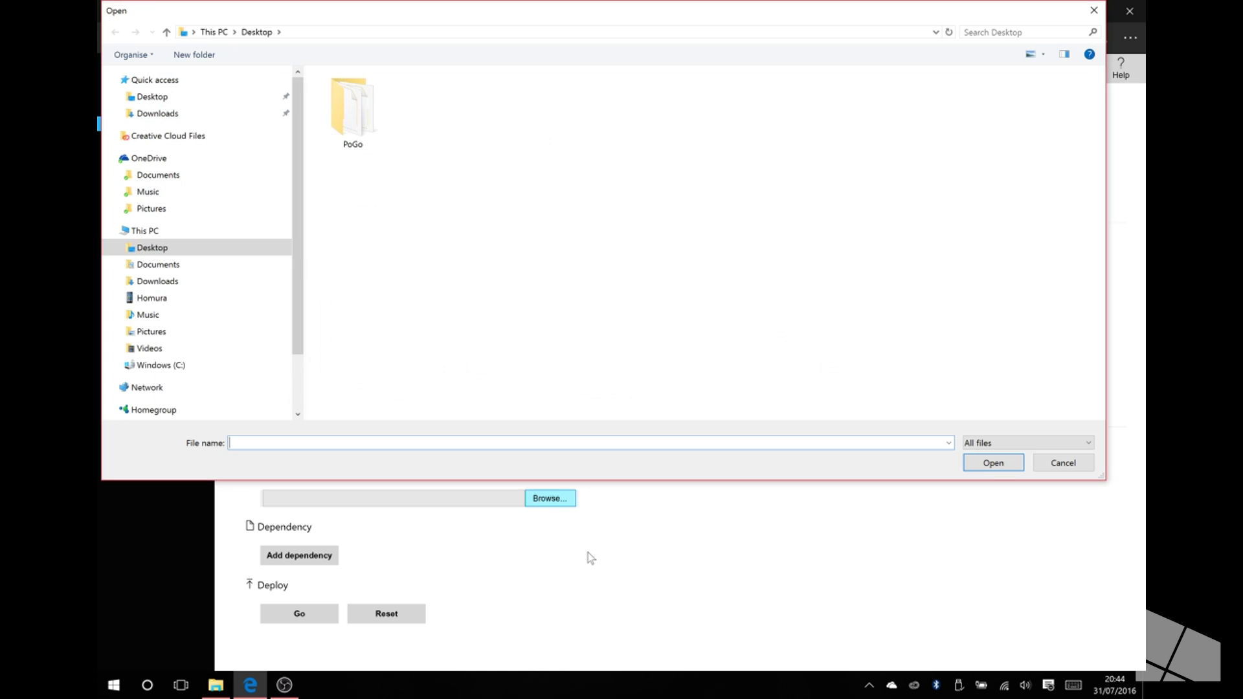
pyautogui.doubleClick(374, 142)
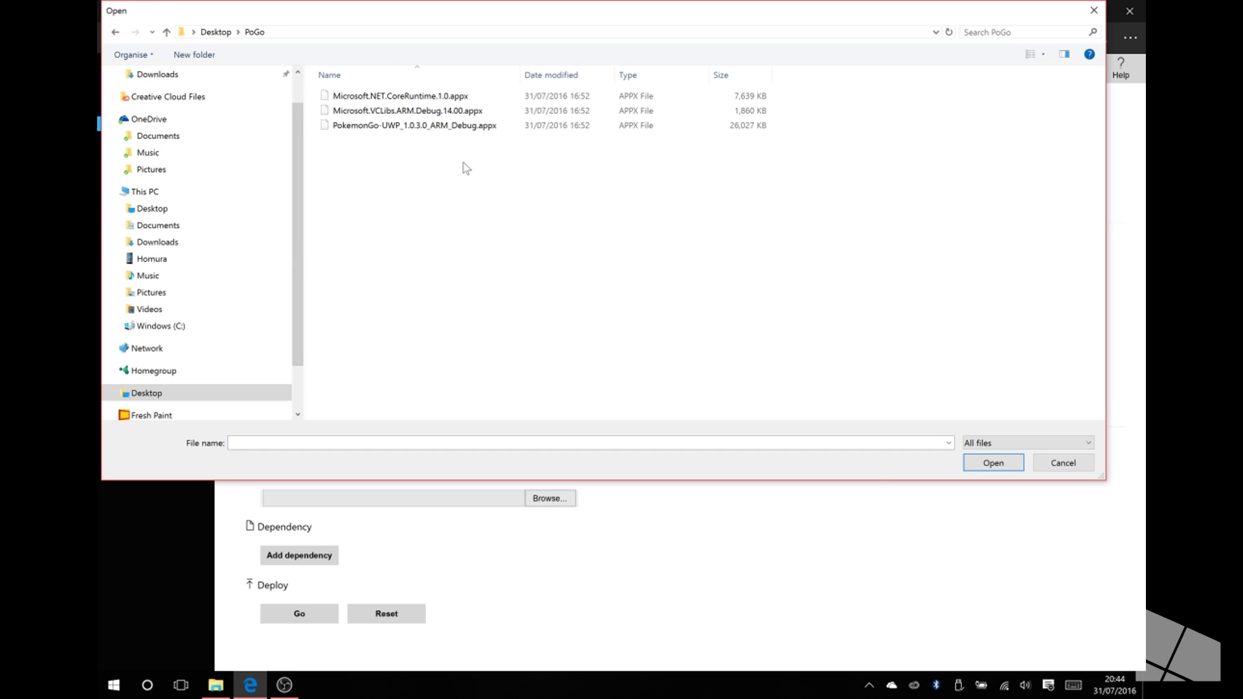
pyautogui.click(463, 133)
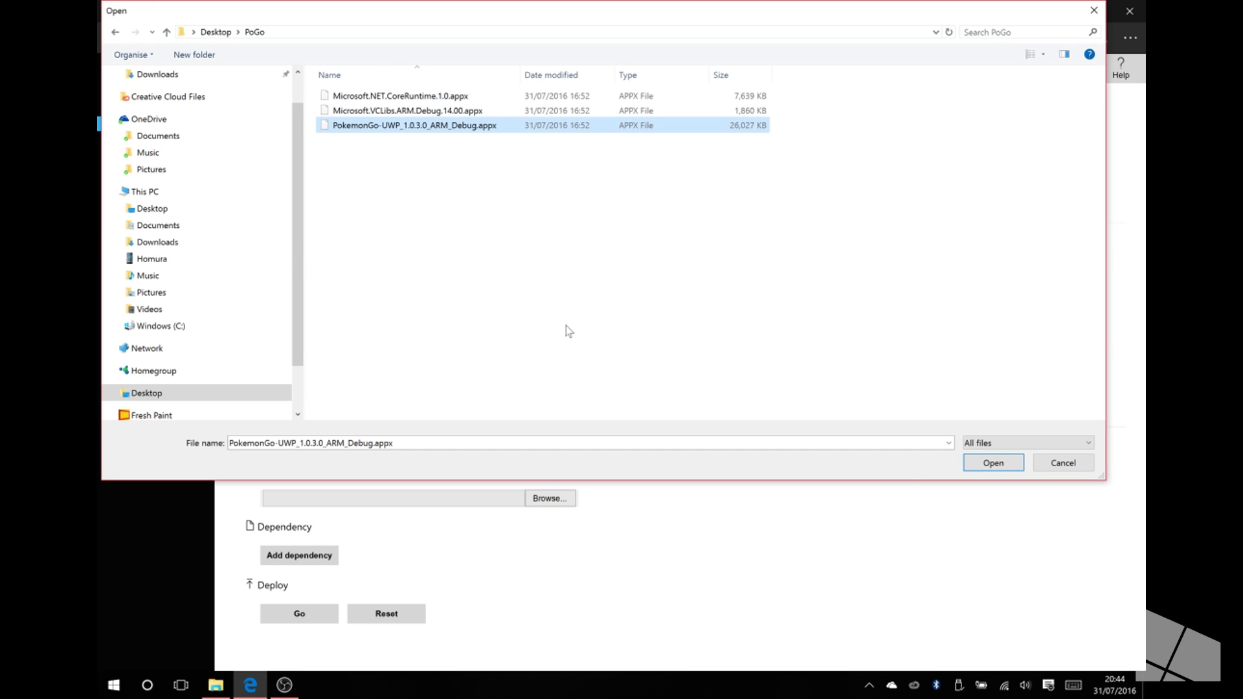
pyautogui.click(993, 463)
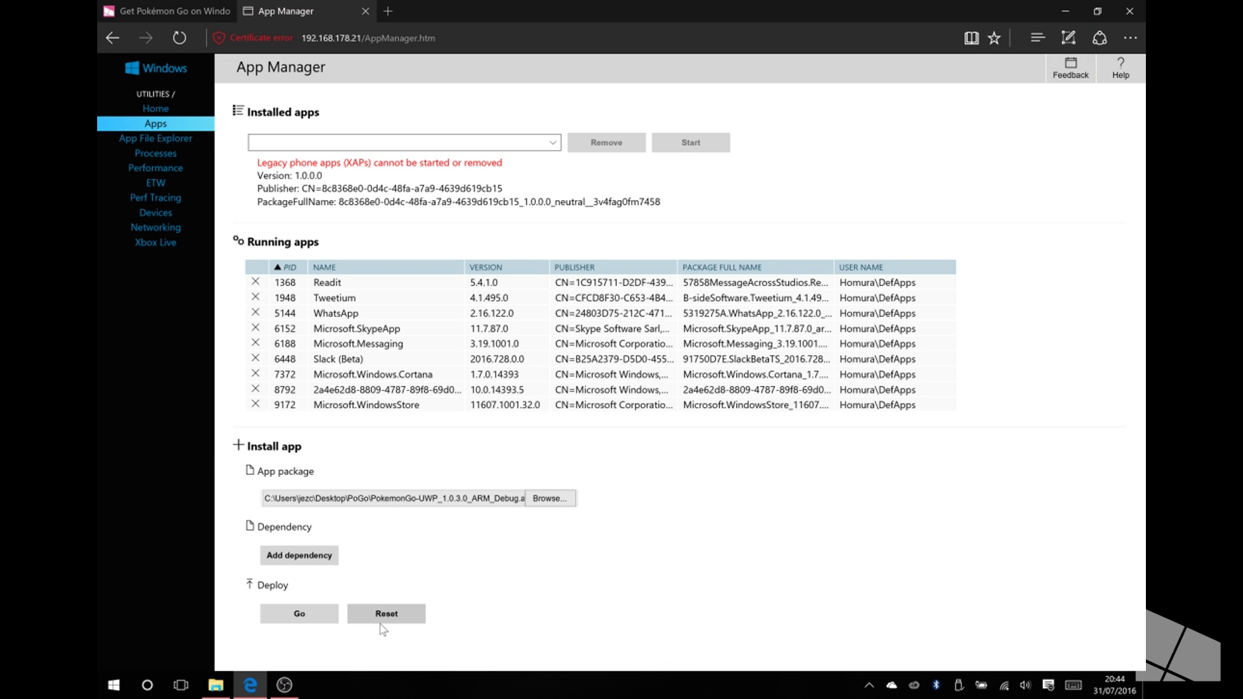
# - Add VCLibs and .NET CoreRuntime dependencies, deploy to the phone, and enlarge the projection
pyautogui.click(336, 559)
pyautogui.click(550, 554)
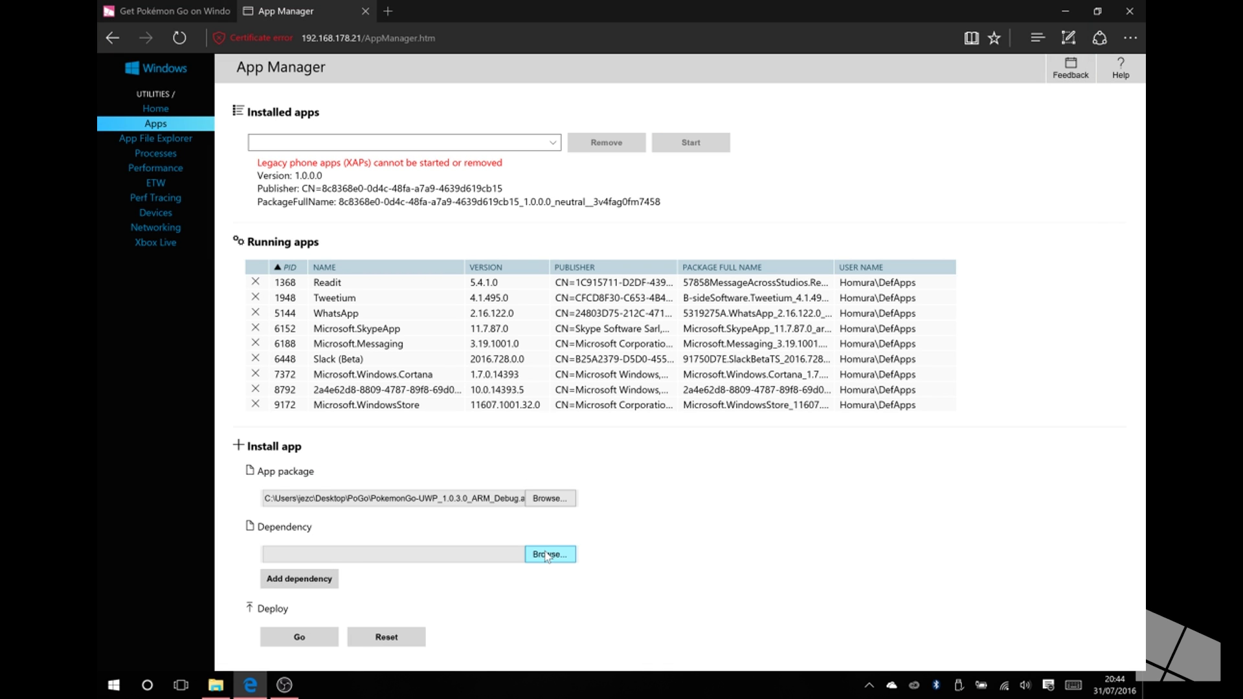
pyautogui.doubleClick(412, 113)
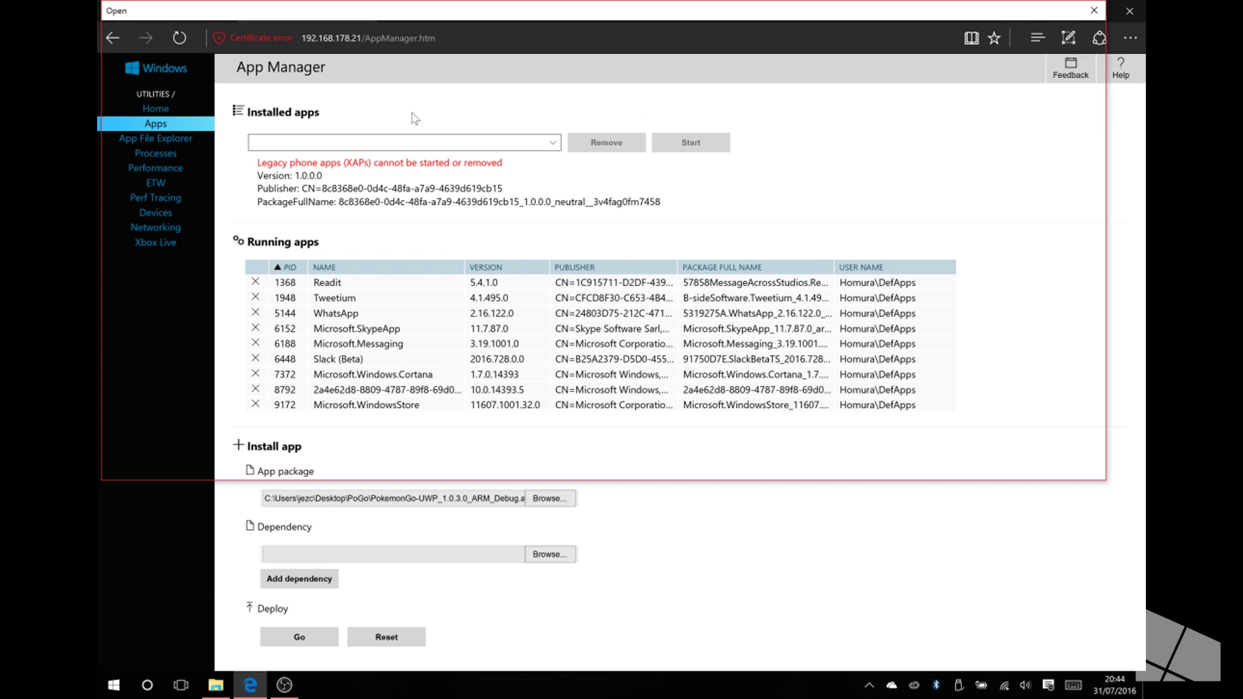
pyautogui.click(301, 580)
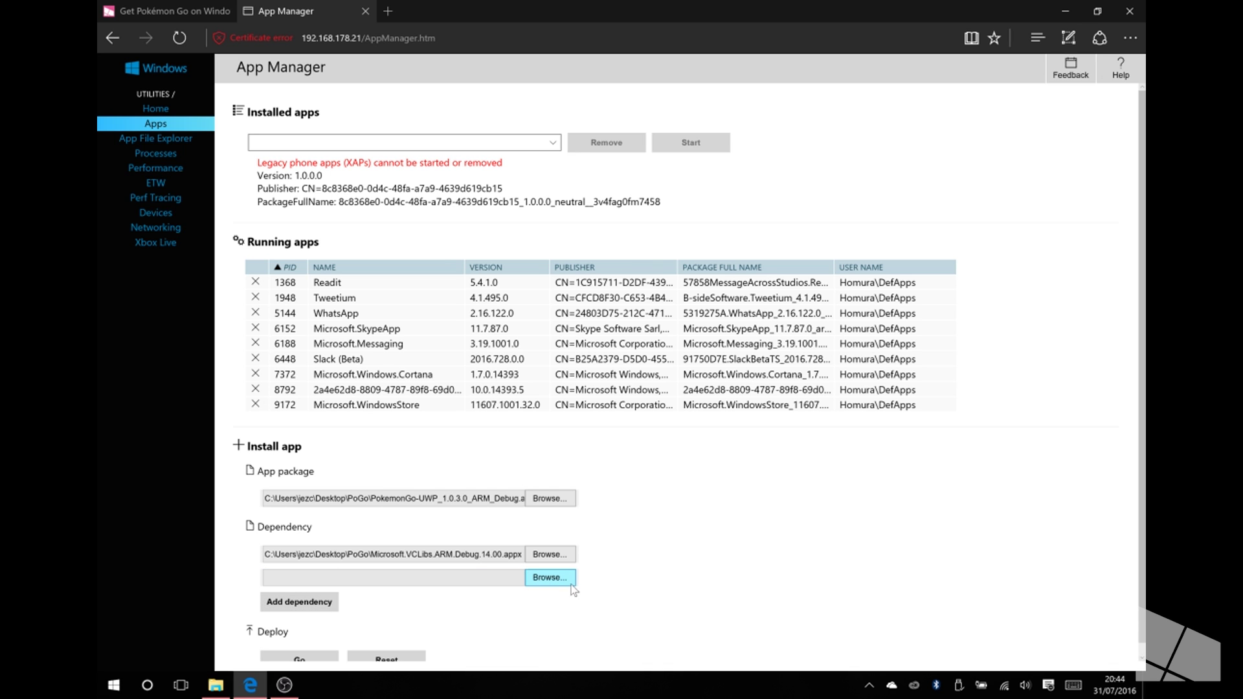
pyautogui.click(550, 578)
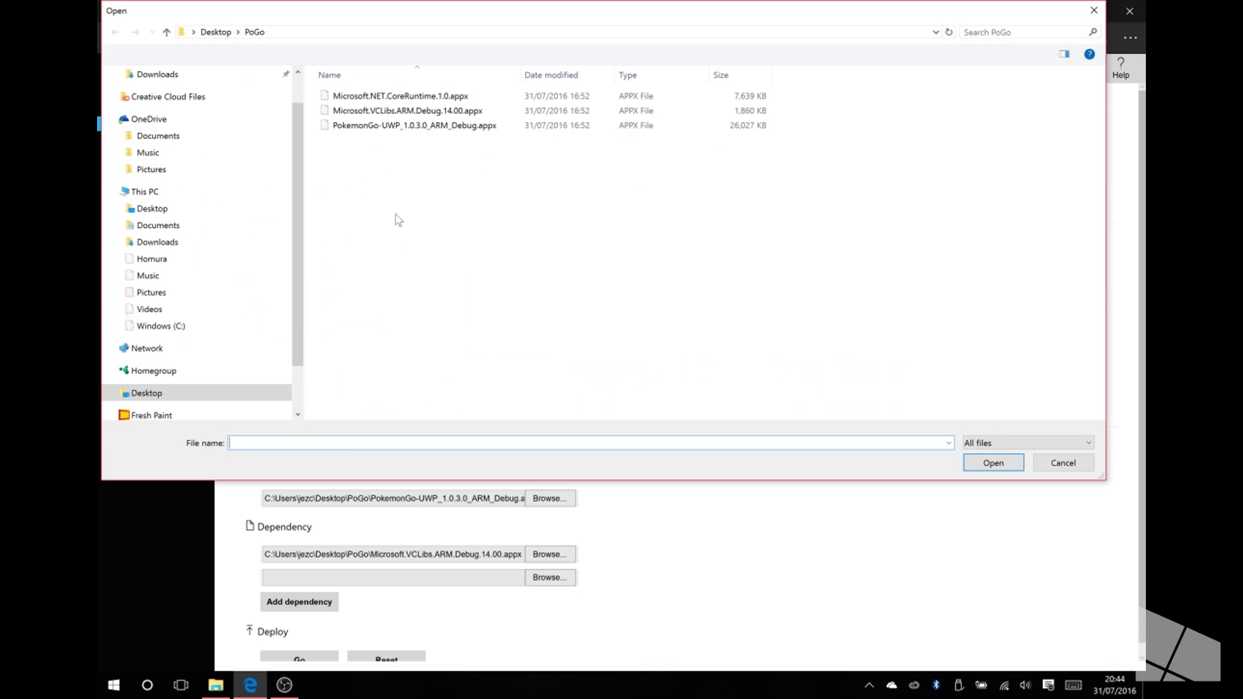
pyautogui.doubleClick(416, 97)
pyautogui.scroll(-1, 799, 600)
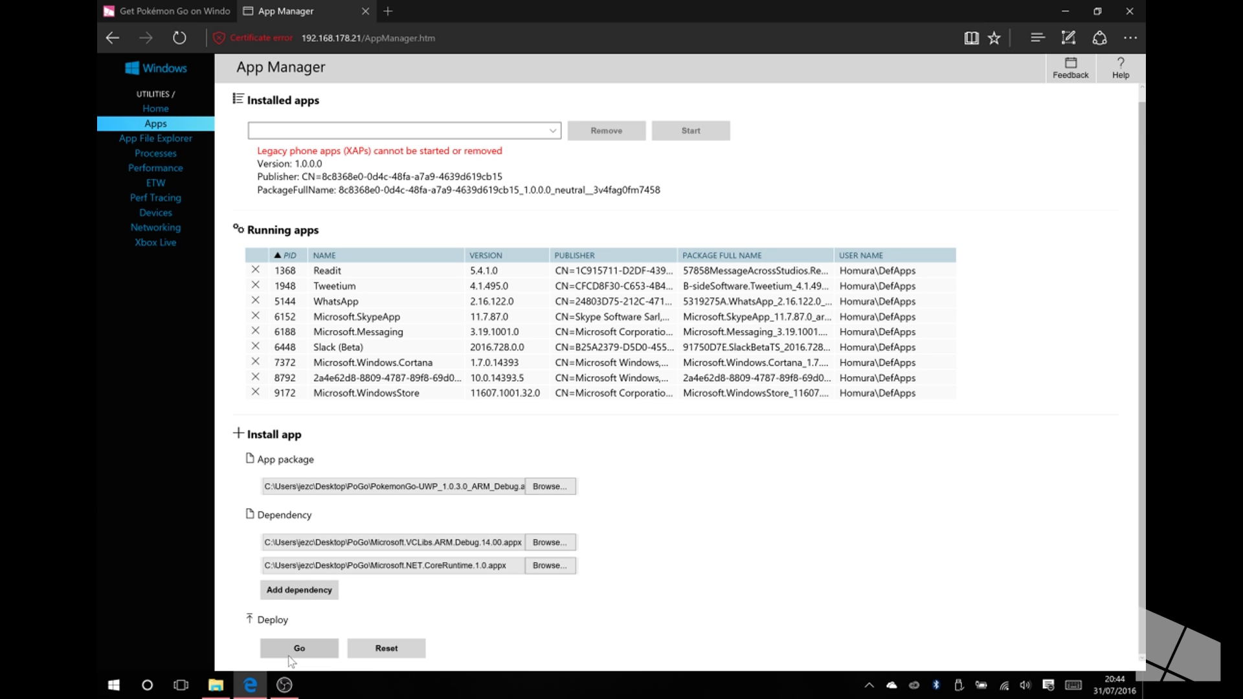
pyautogui.click(294, 654)
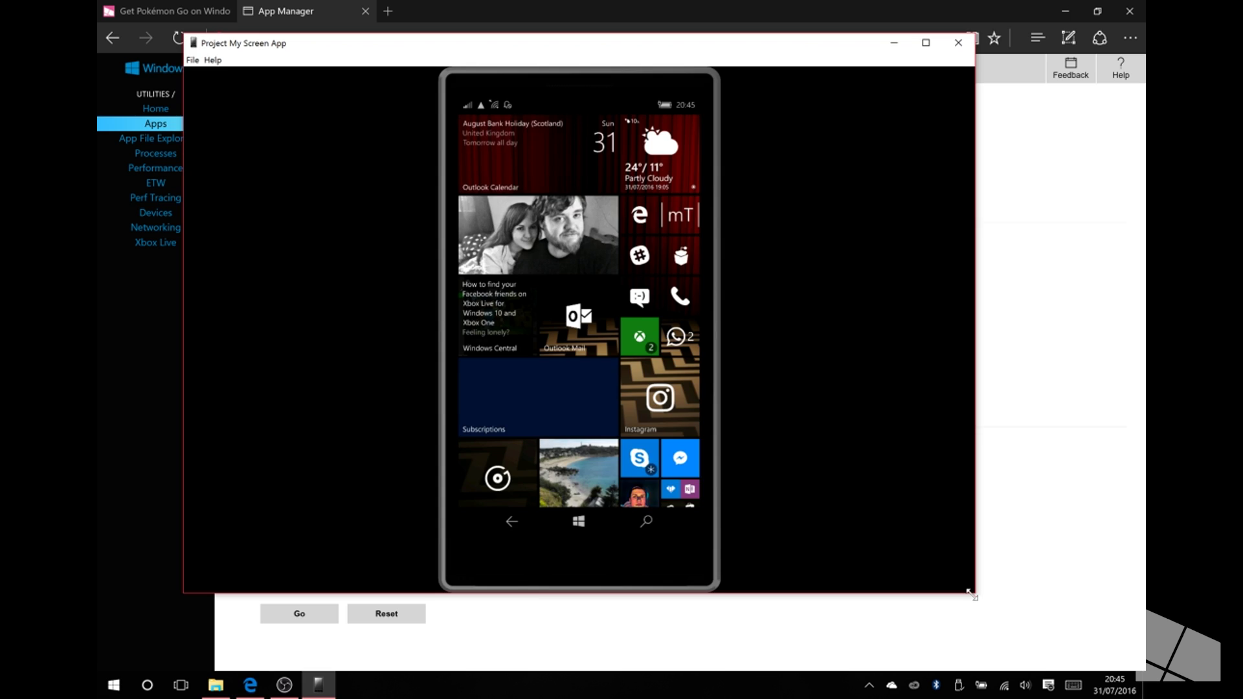
pyautogui.moveTo(980, 600); pyautogui.dragTo(1052, 657)
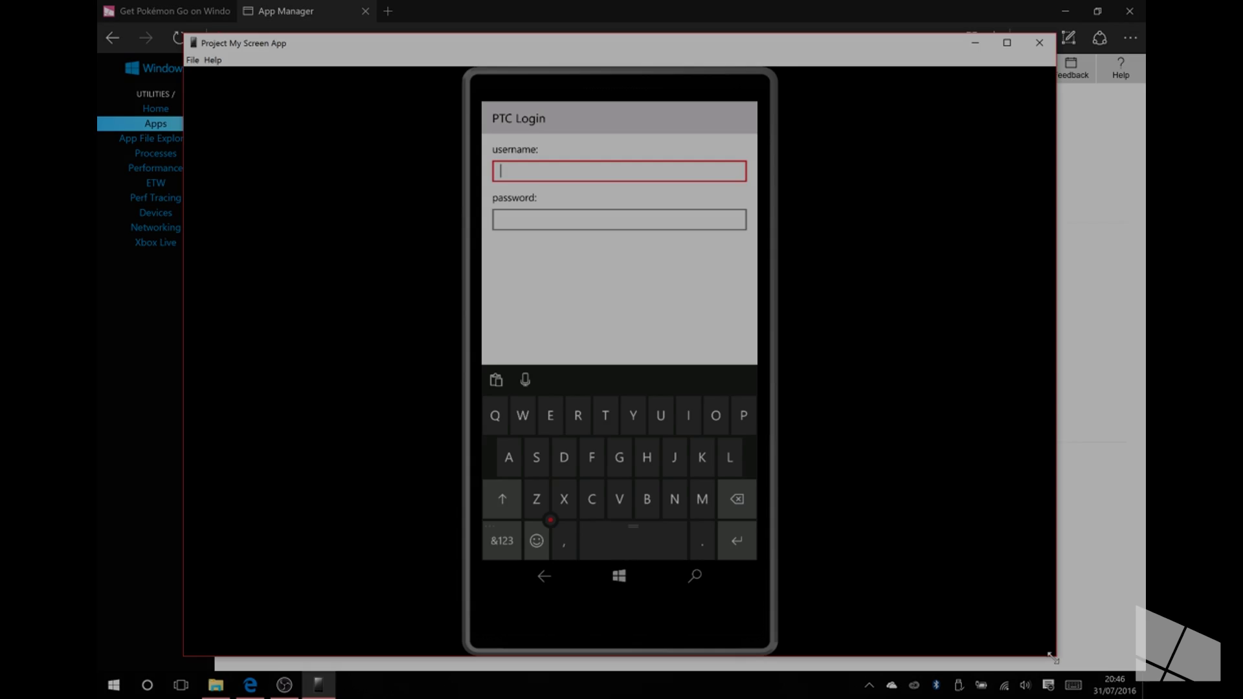
pyautogui.write('W')
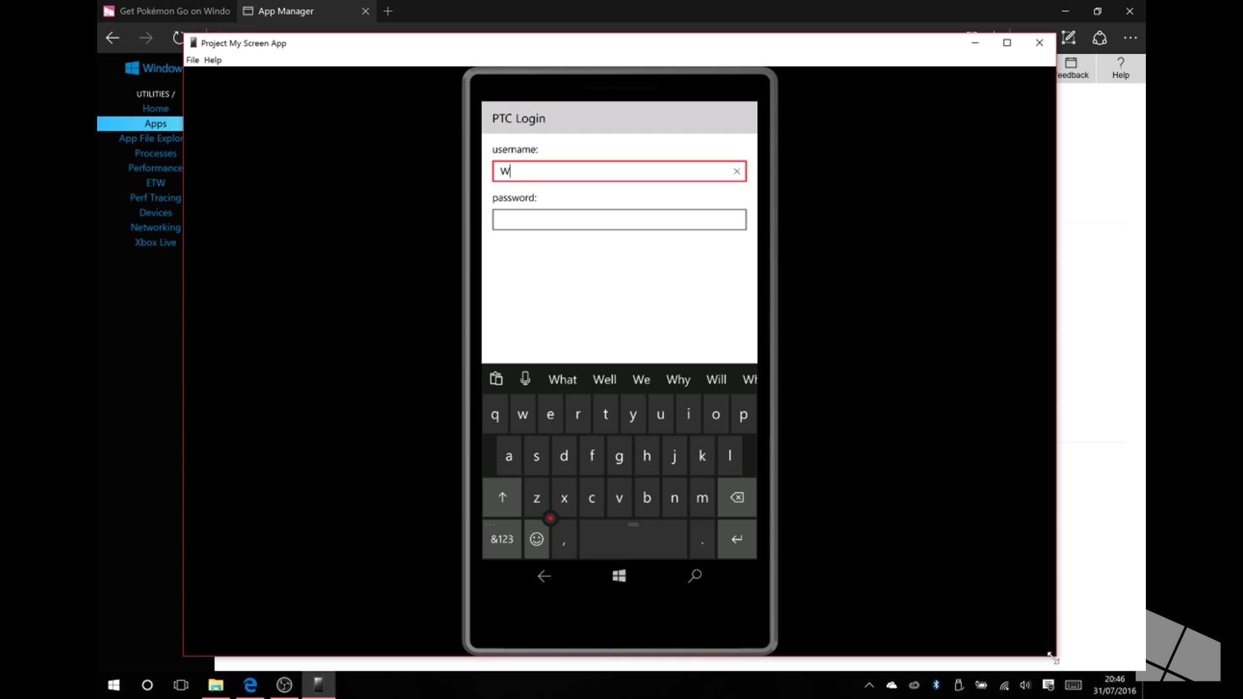
pyautogui.write('indows')
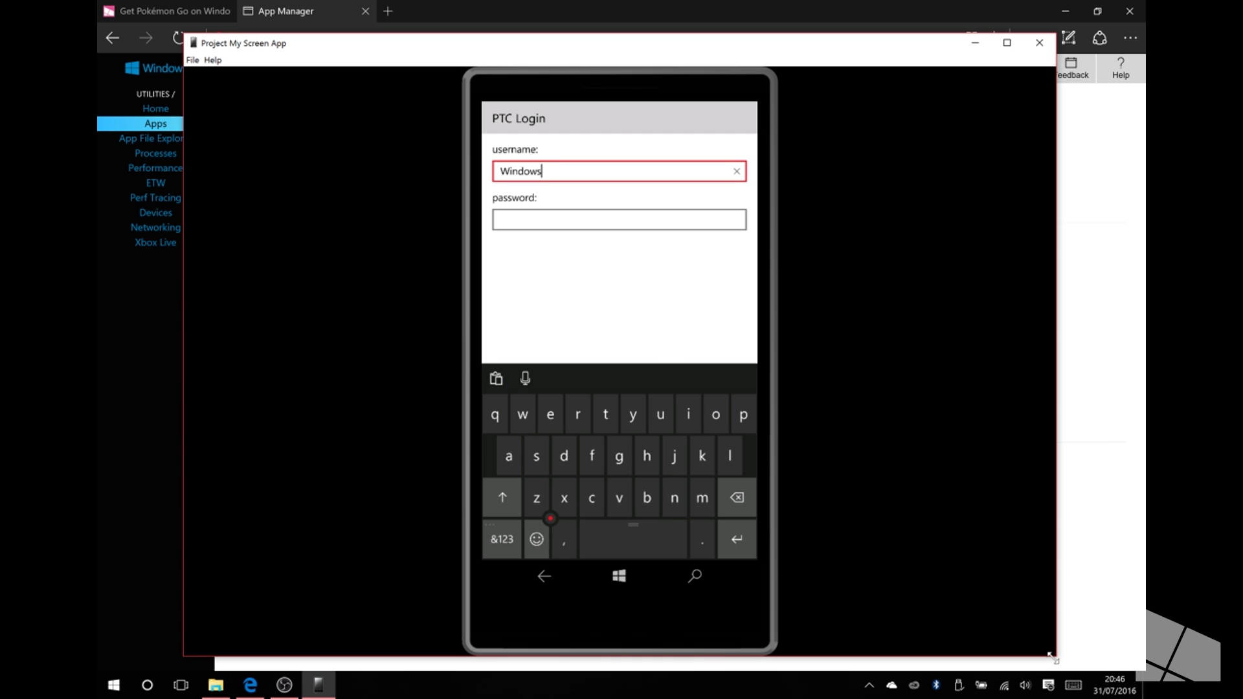
# - Enter the WindowsCentral username and password and log in to PTC
pyautogui.press('shift')
pyautogui.write('Central')
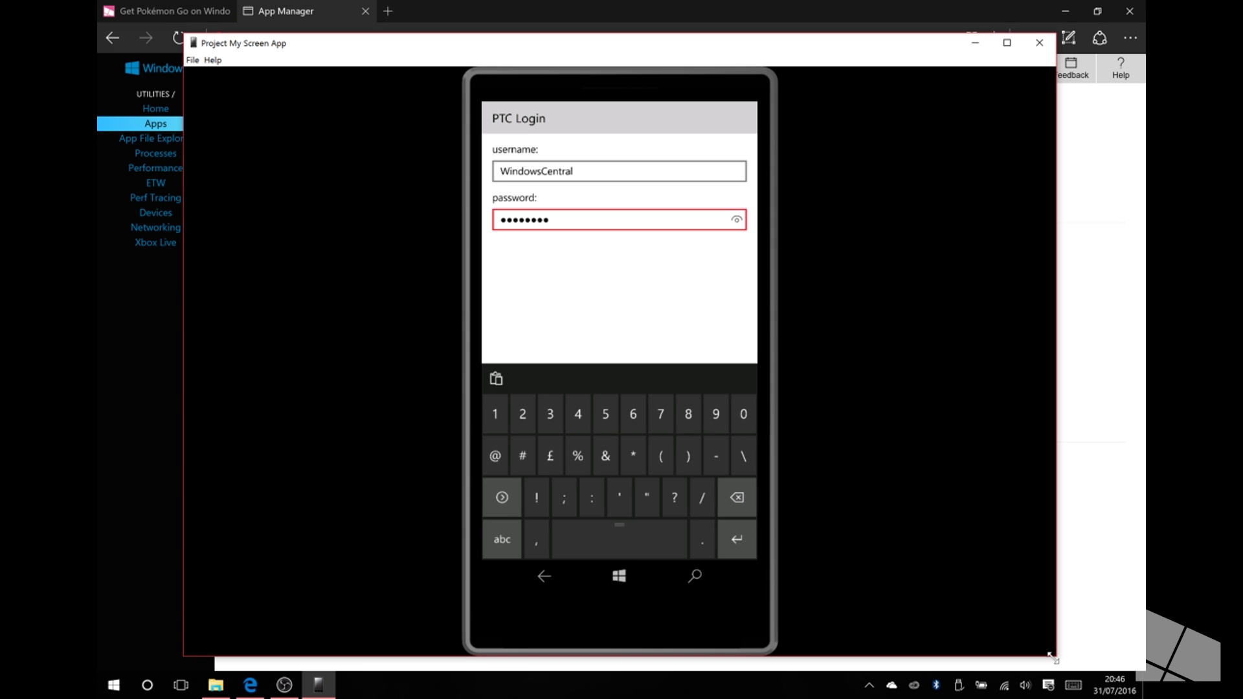
pyautogui.click(658, 541)
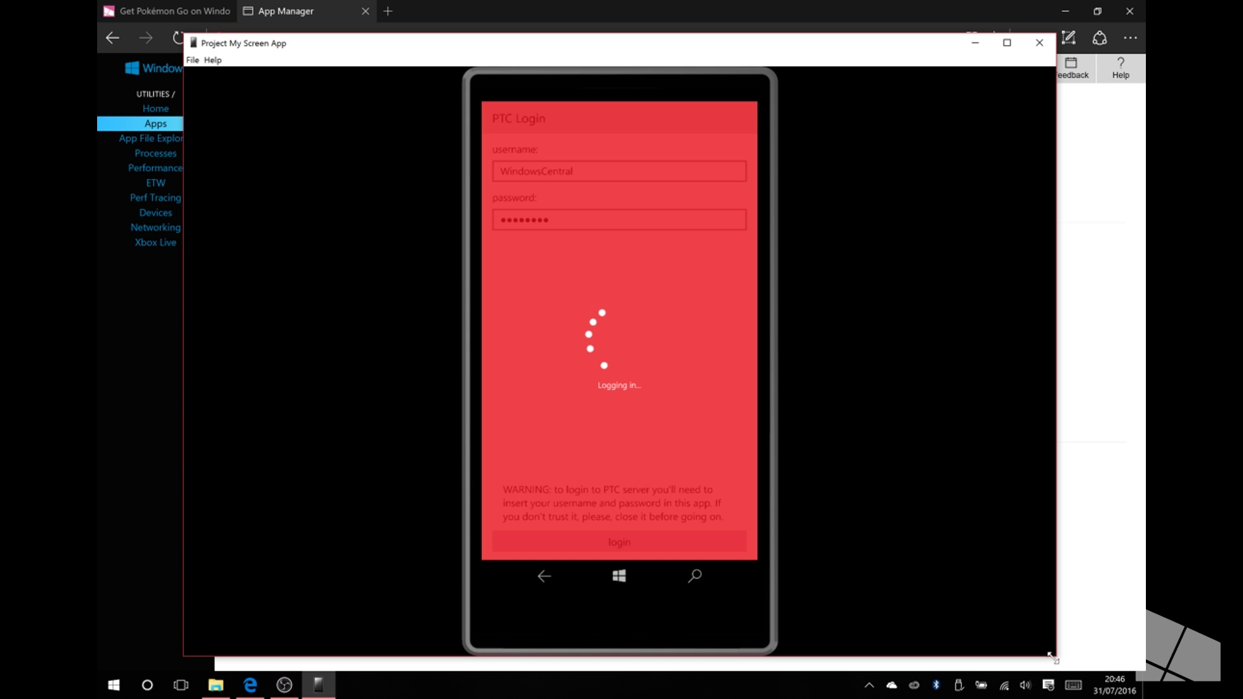